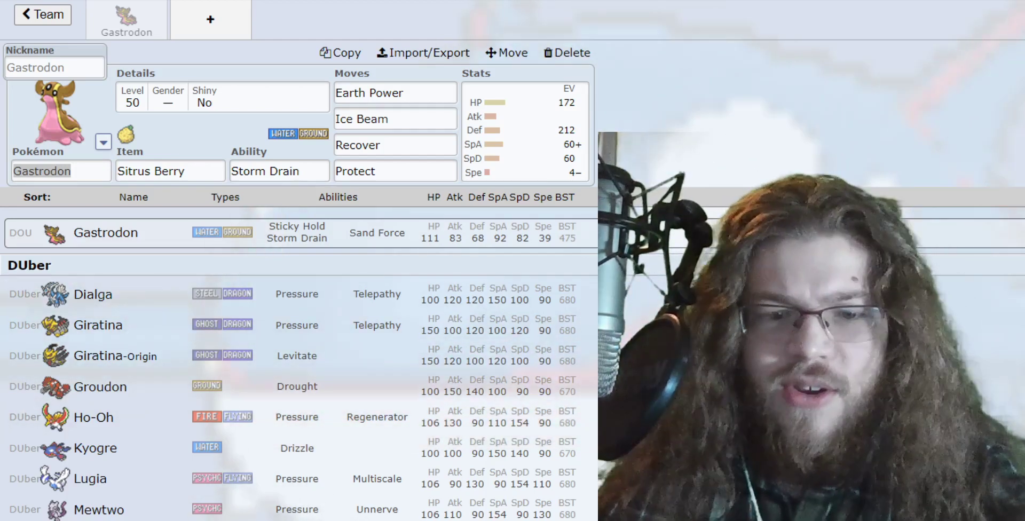
Open Gastrodon's ability choices and read the description of Storm Drain
click(42, 170)
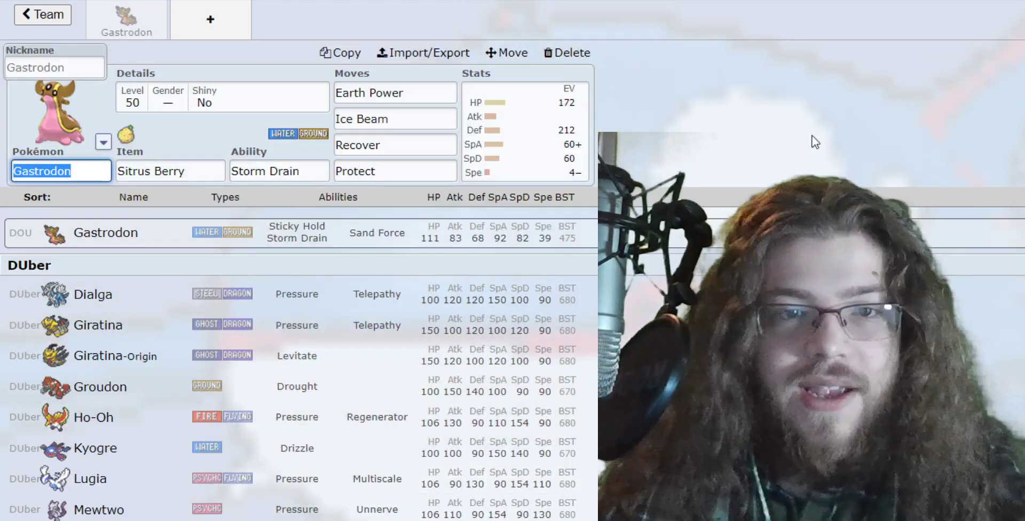
click(776, 107)
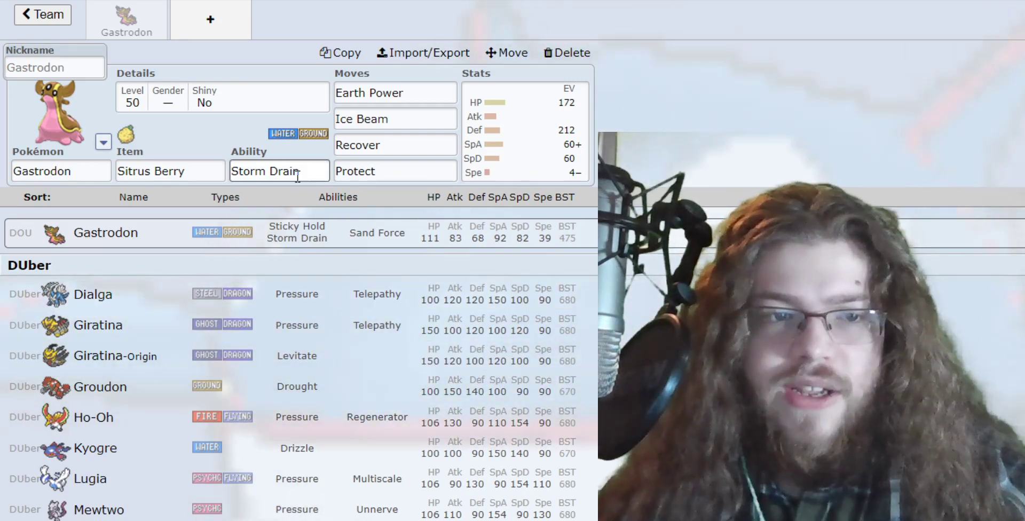
click(297, 173)
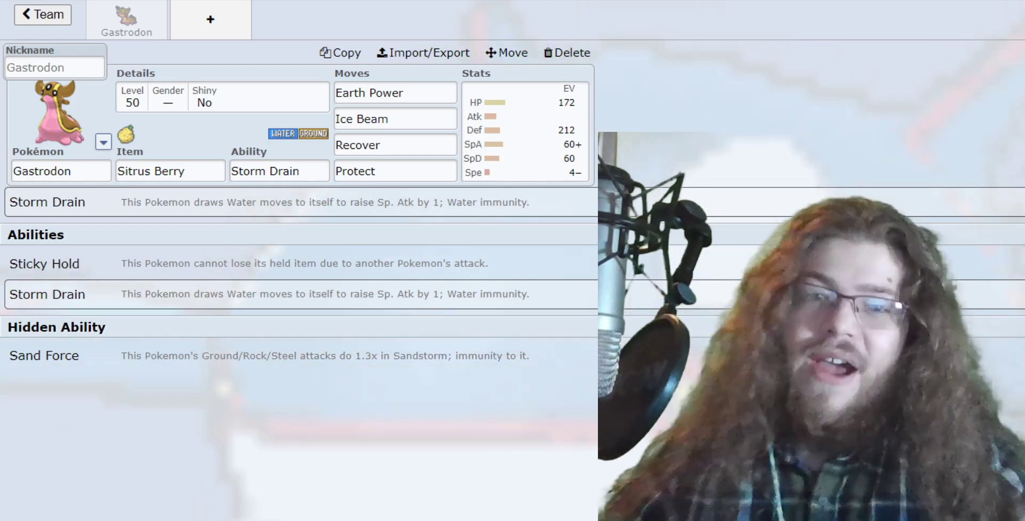
click(279, 171)
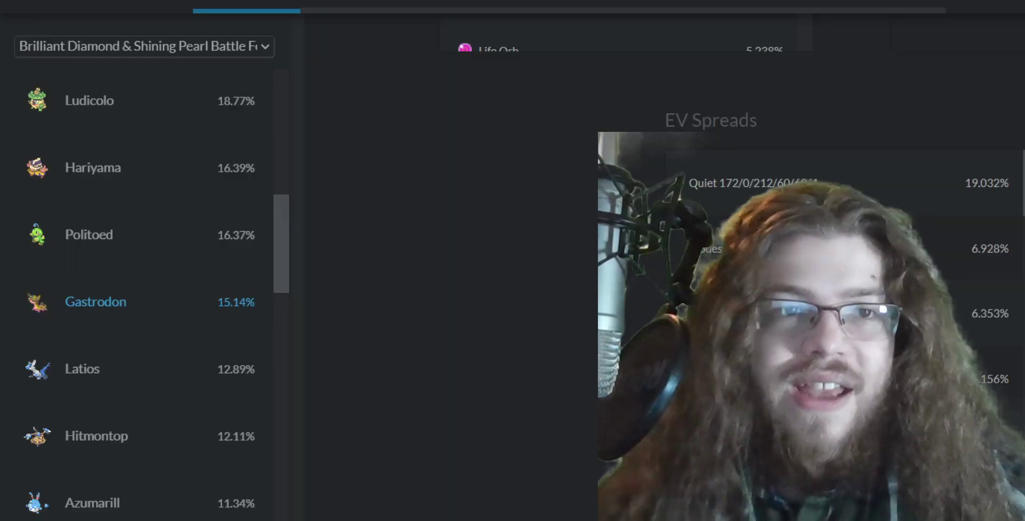
Switch to the Brilliant Diamond & Shining Pearl usage statistics and examine Gastrodon's place in the Pokémon usage ranking
scroll(408, 405, up, 15)
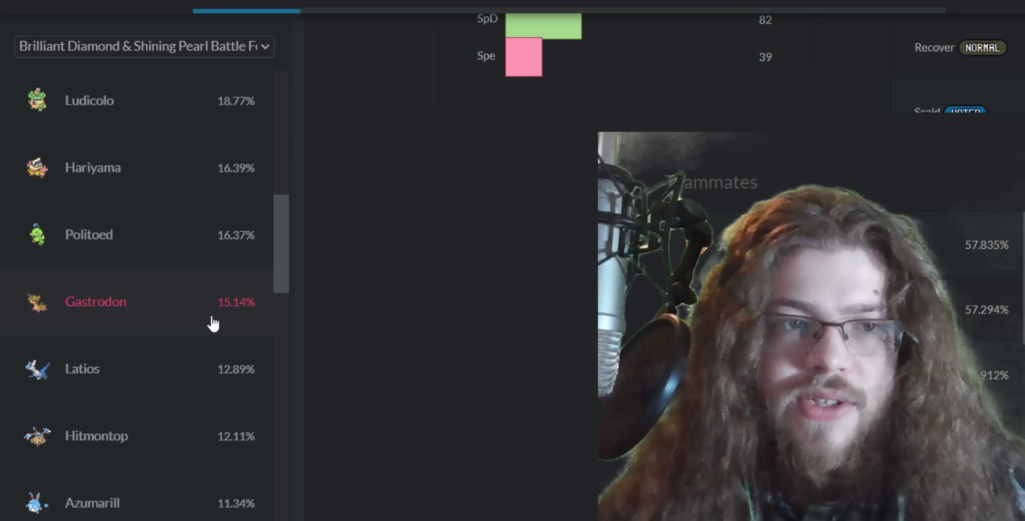
scroll(209, 342, up, 10)
scroll(213, 320, down, 3)
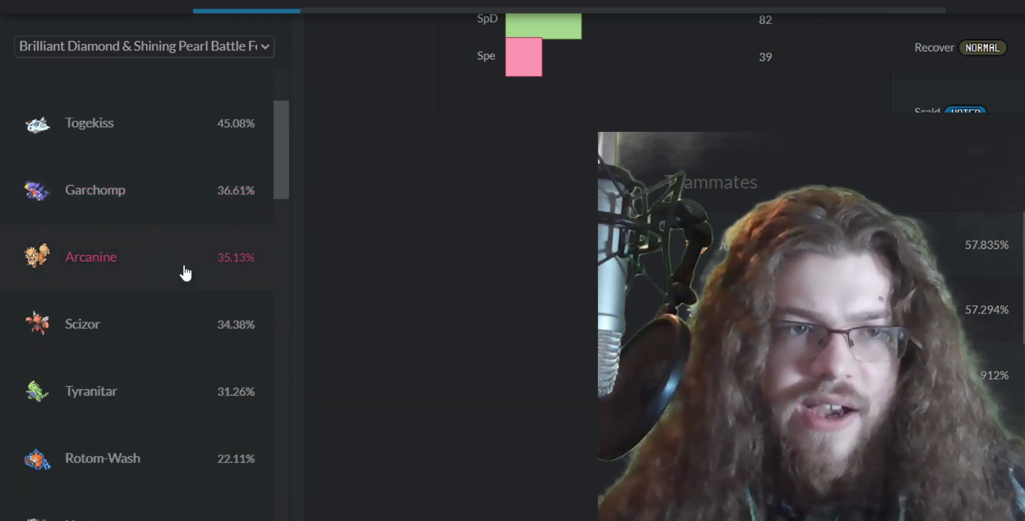
scroll(185, 273, down, 7)
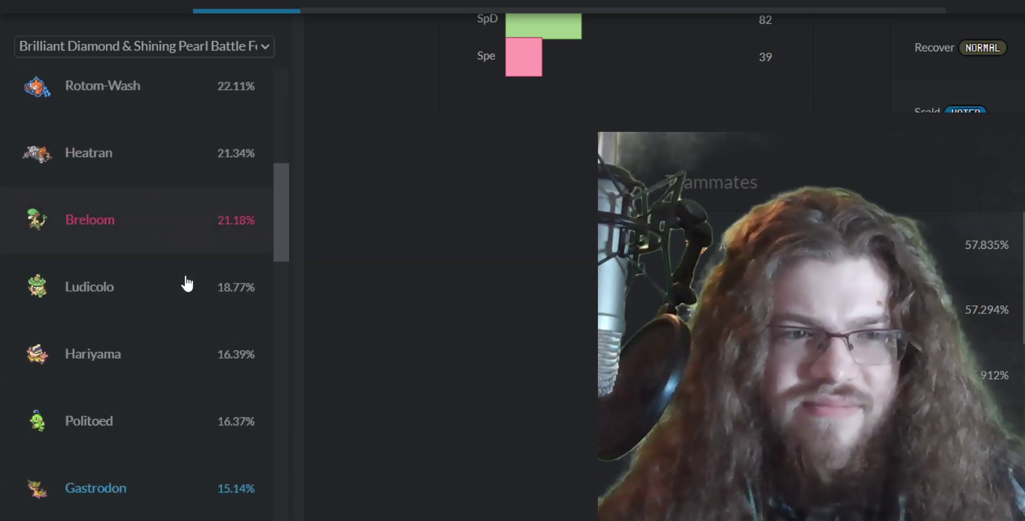
scroll(186, 283, down, 3)
scroll(534, 299, up, 9)
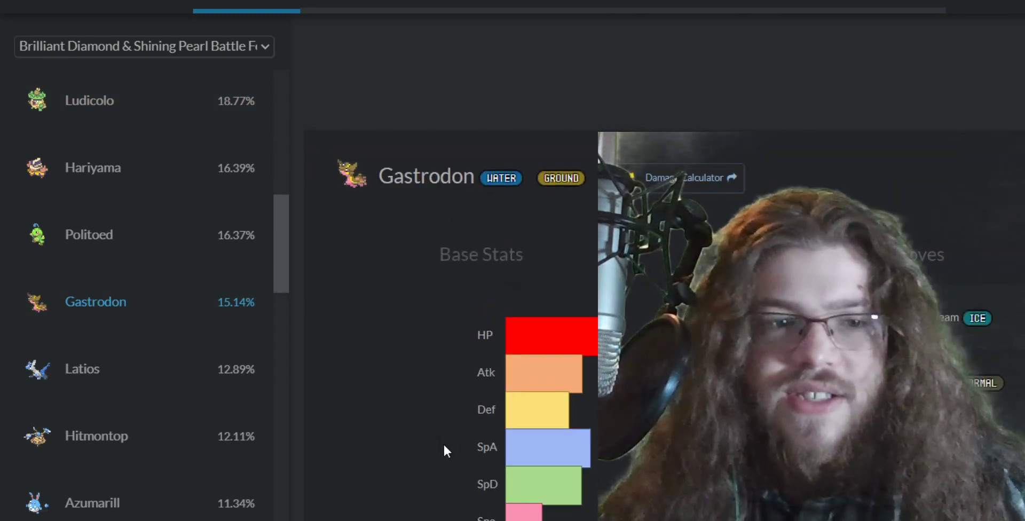
Examine Gastrodon's base stats, highlighting the Attack, Special Attack and Speed values in turn
scroll(437, 396, down, 4)
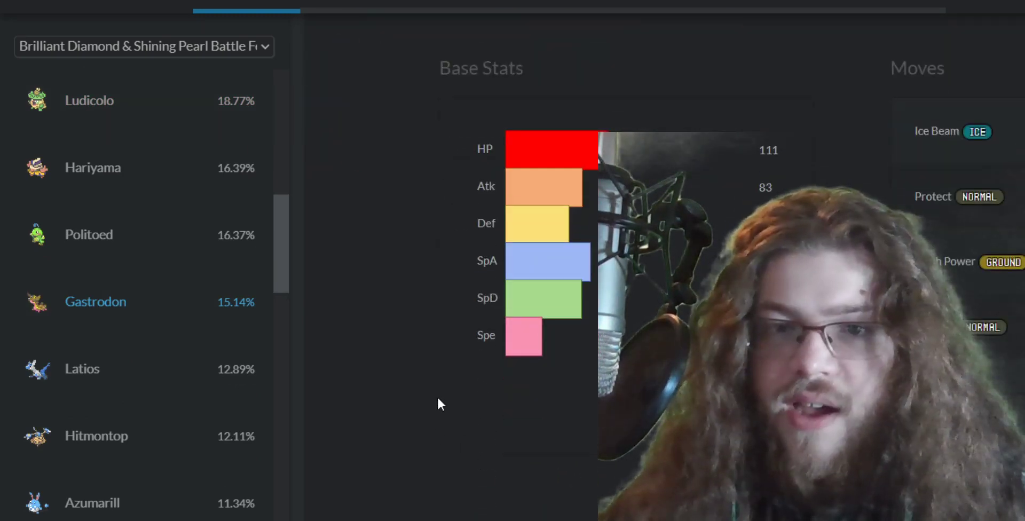
scroll(436, 395, up, 2)
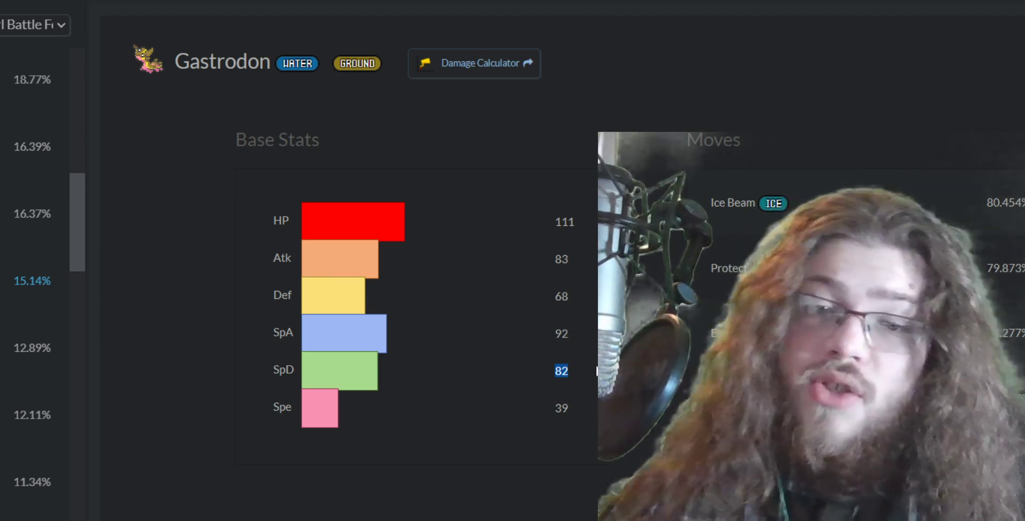
click(573, 293)
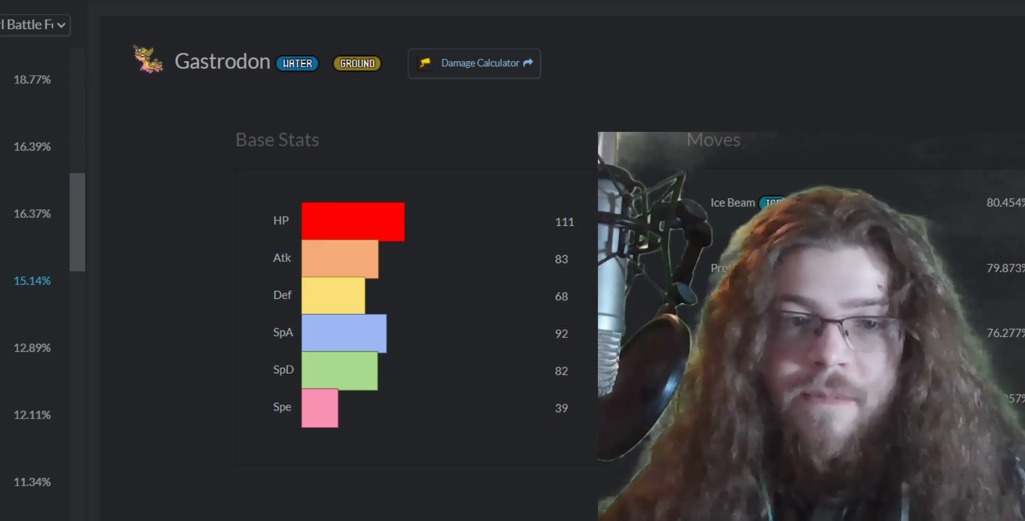
drag(576, 258, 473, 265)
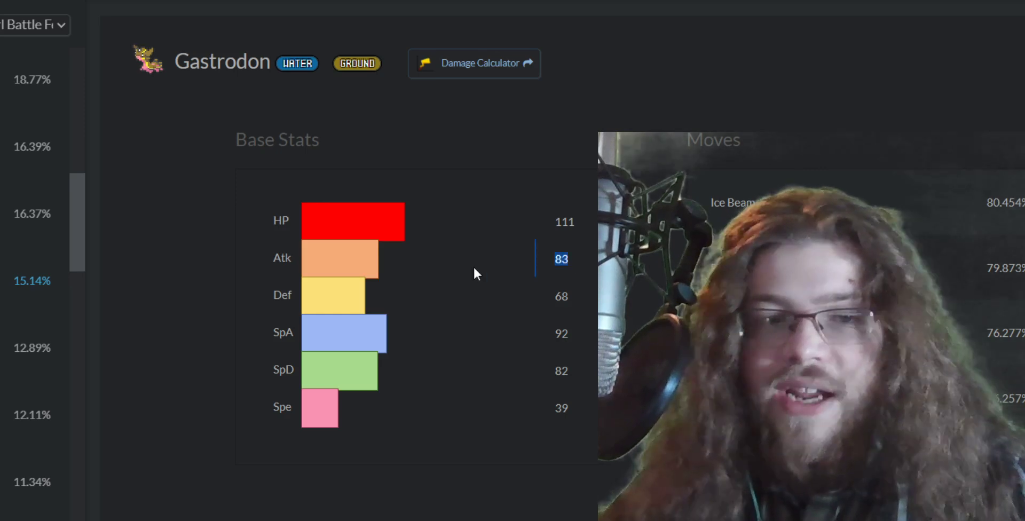
click(476, 277)
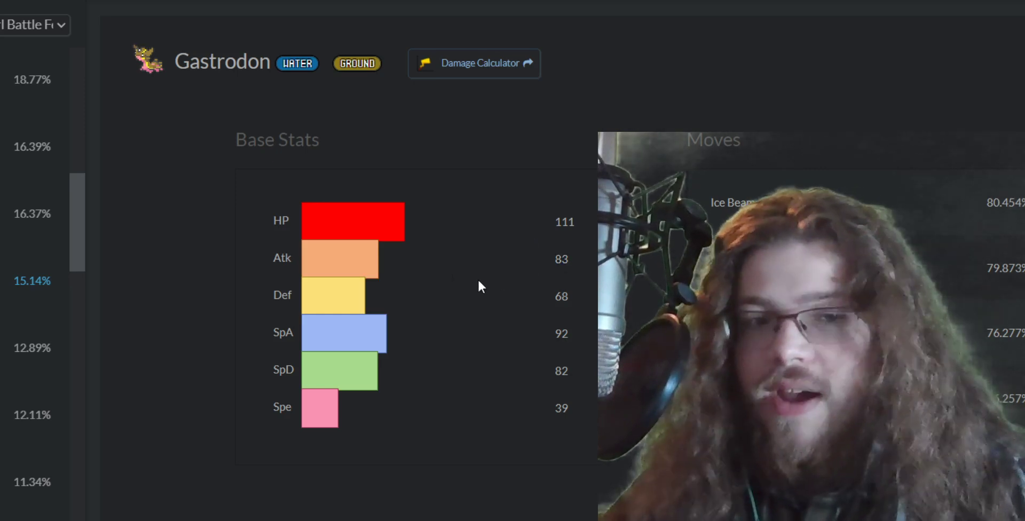
drag(521, 338, 563, 333)
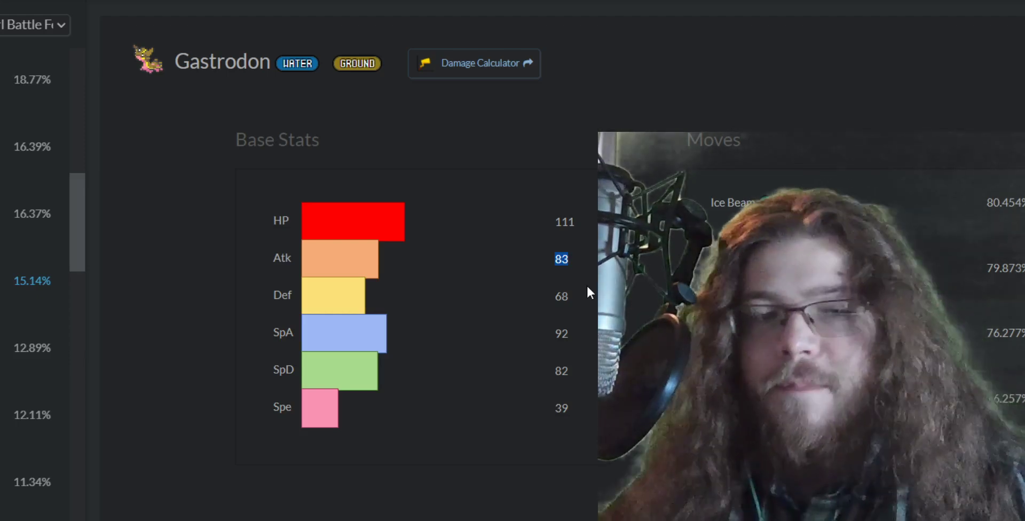
click(550, 329)
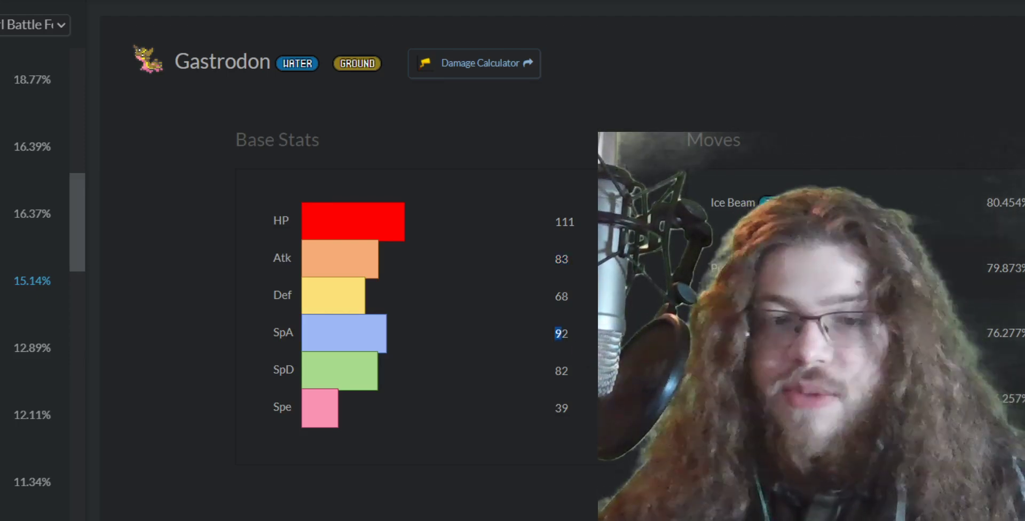
click(520, 396)
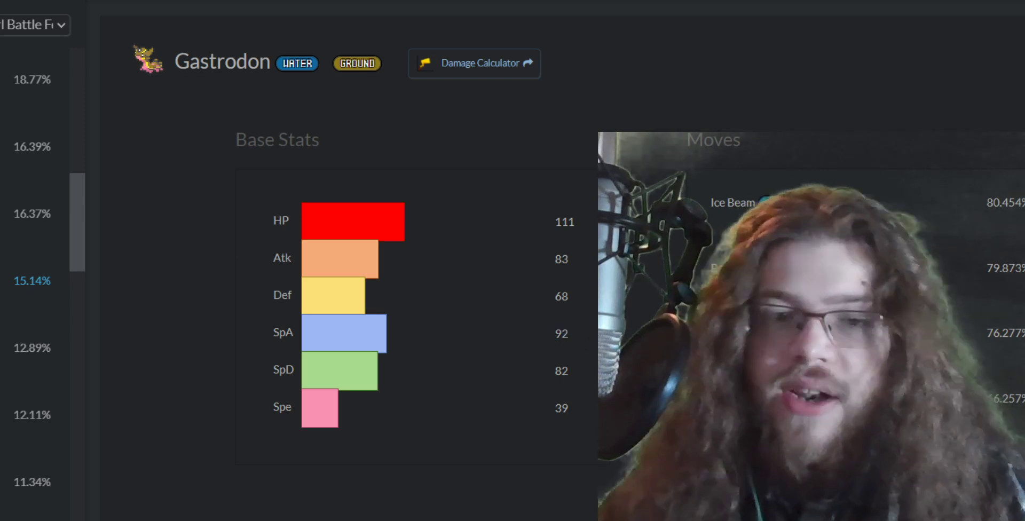
click(511, 322)
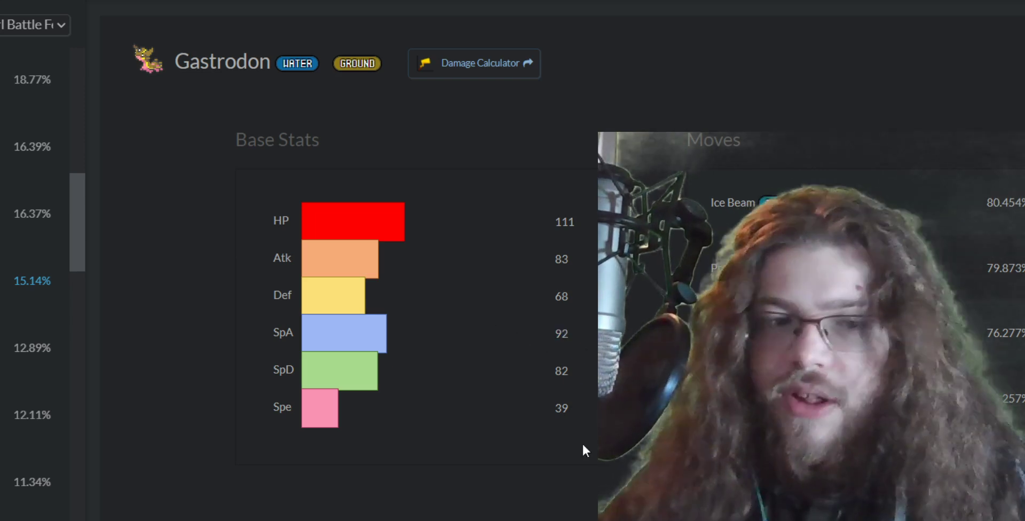
double_click(559, 408)
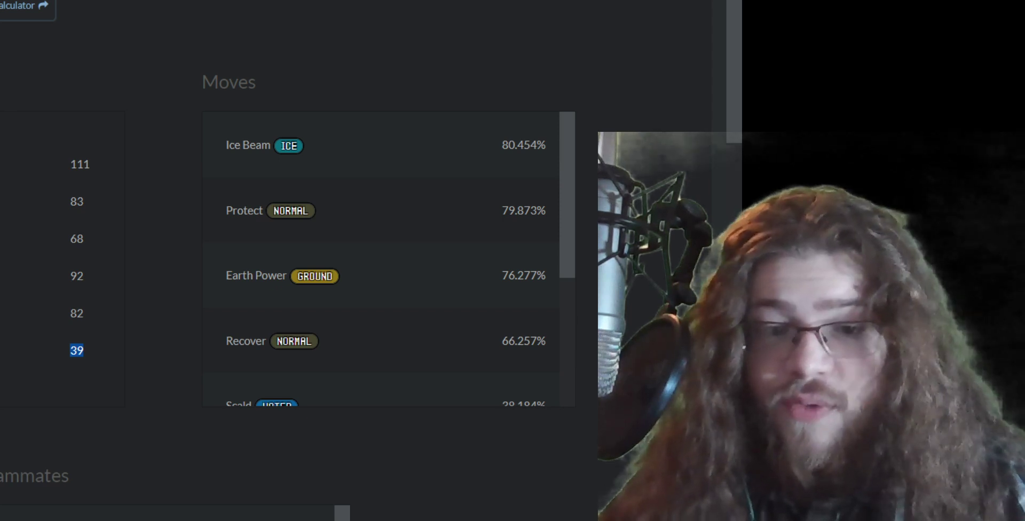
Read through Gastrodon's whole list of commonly used moves, from Ice Beam down to Yawn and Other
drag(284, 146, 225, 145)
click(253, 209)
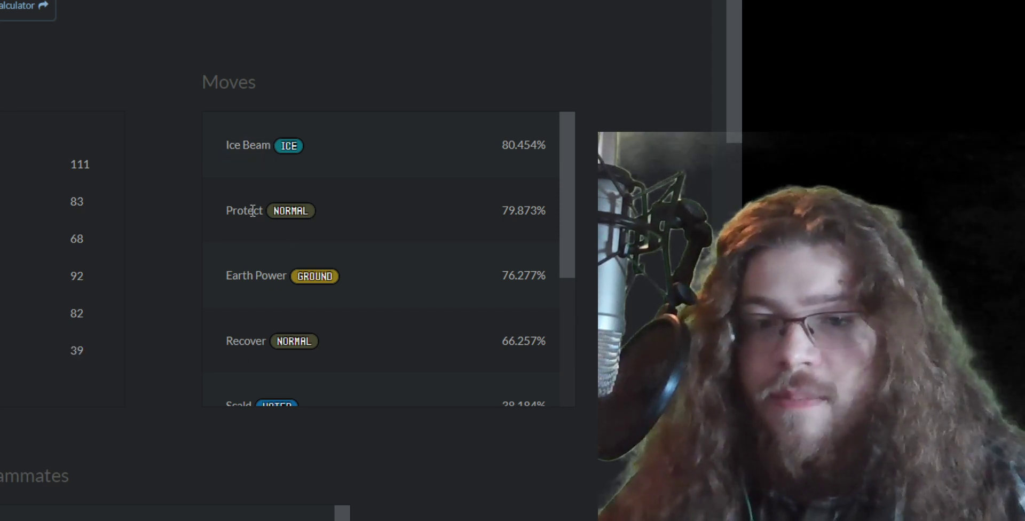
drag(283, 276, 226, 276)
drag(270, 341, 226, 341)
click(275, 354)
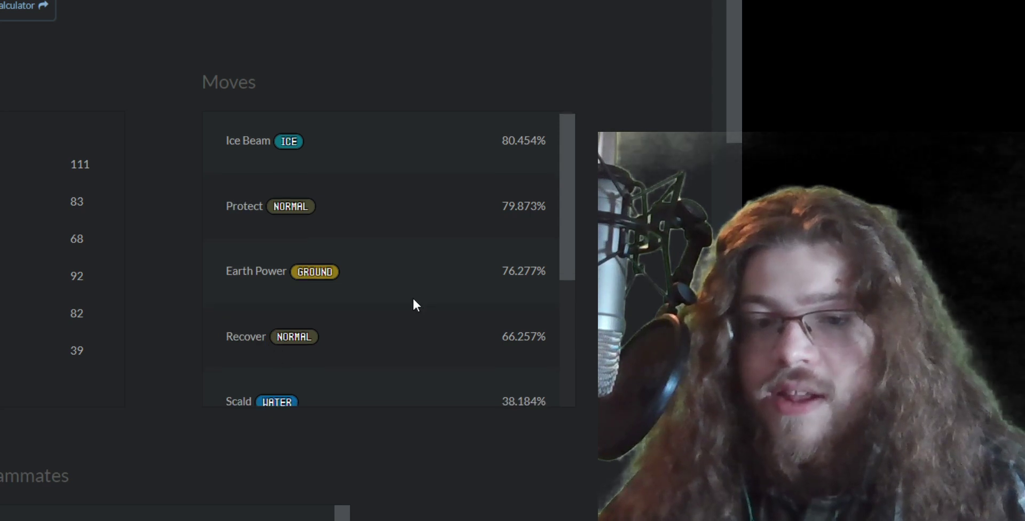
scroll(400, 241, down, 3)
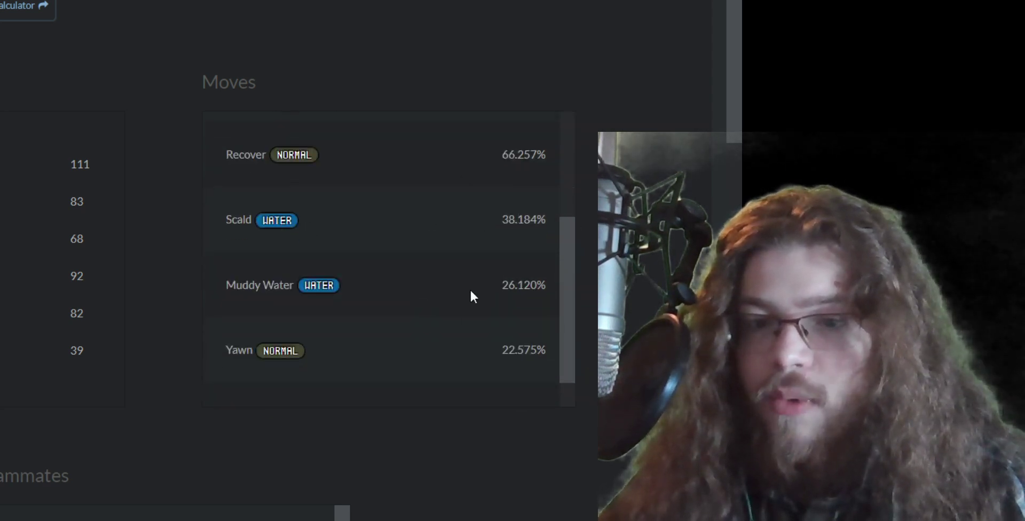
scroll(472, 296, down, 2)
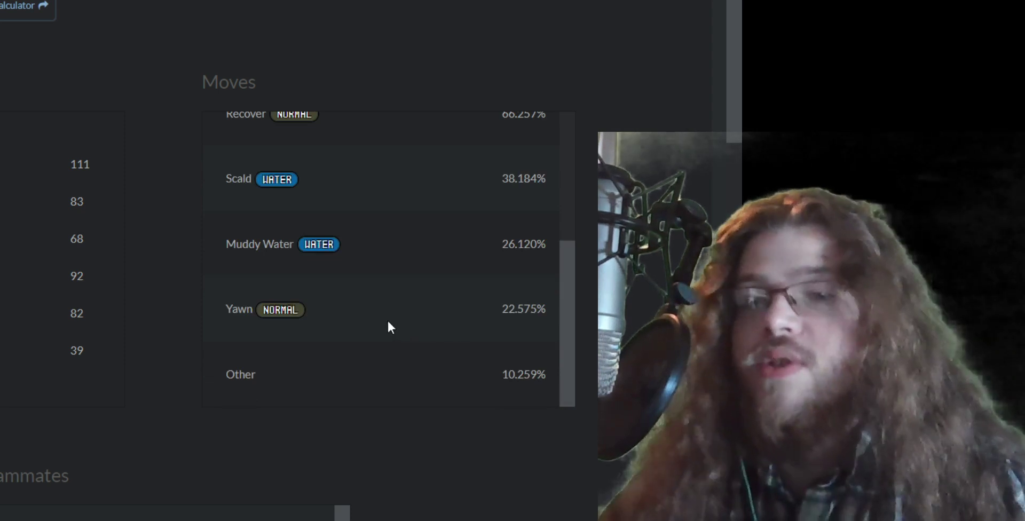
scroll(410, 324, up, 5)
scroll(412, 325, down, 4)
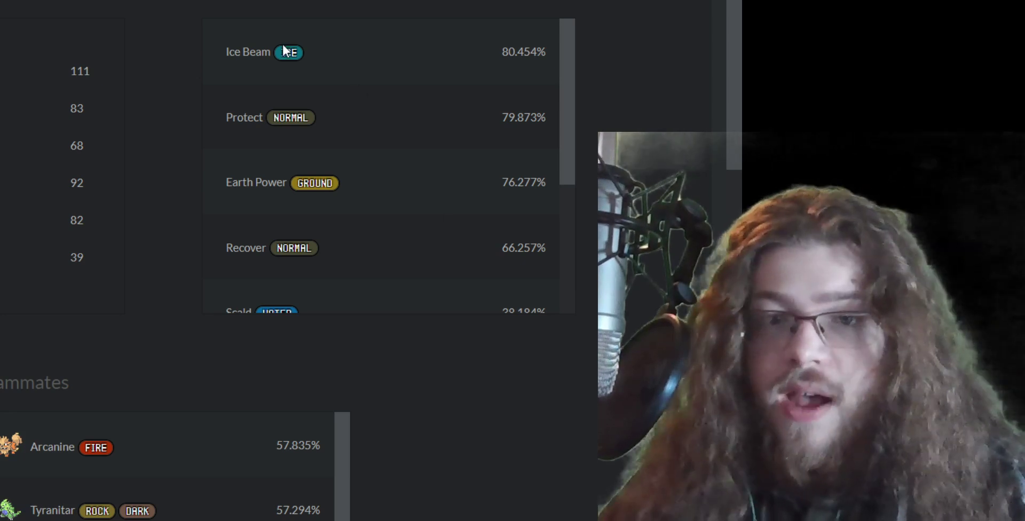
Examine Gastrodon's main attacking moves in the moves list, highlighting Ice Beam and Earth Power
click(290, 117)
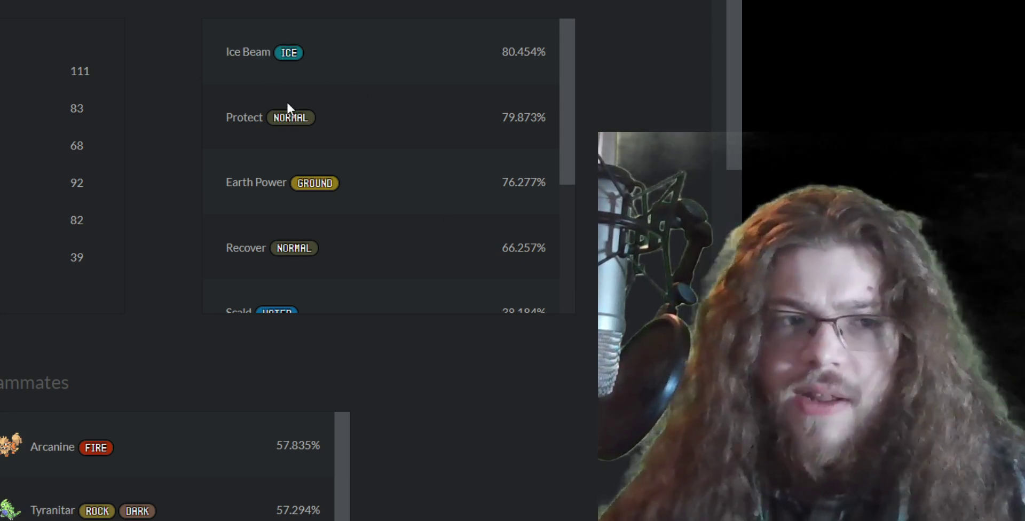
drag(267, 61, 226, 56)
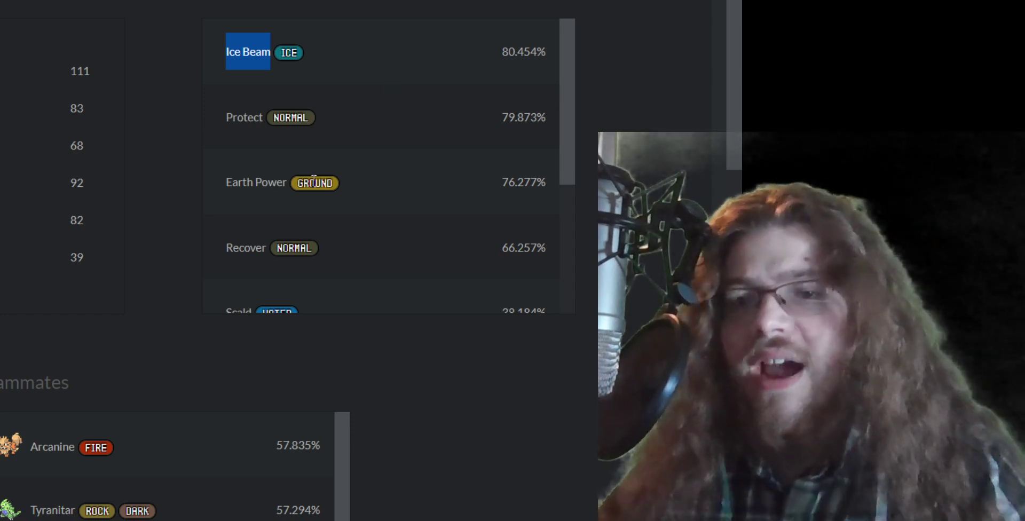
drag(283, 182, 232, 184)
click(279, 217)
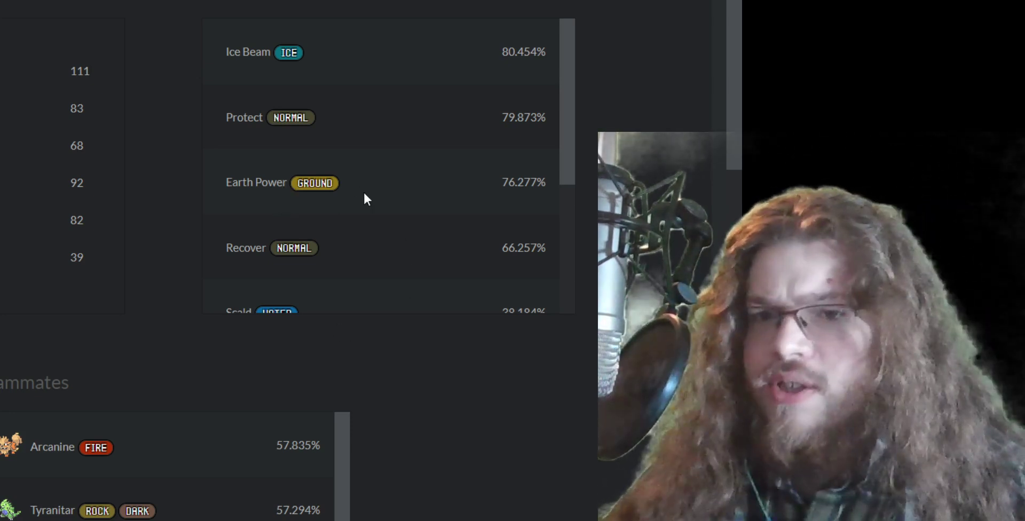
drag(265, 183, 375, 186)
click(377, 183)
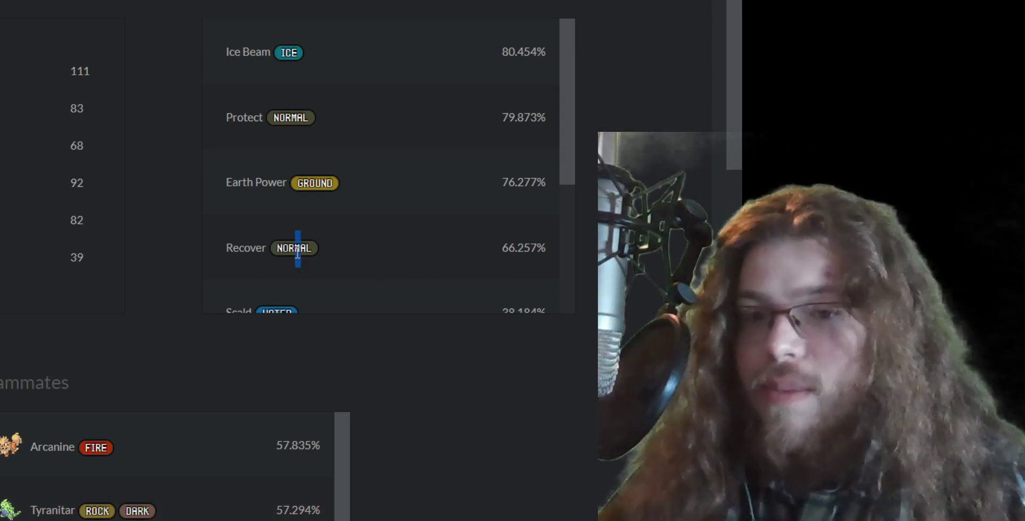
drag(298, 252, 230, 41)
click(351, 104)
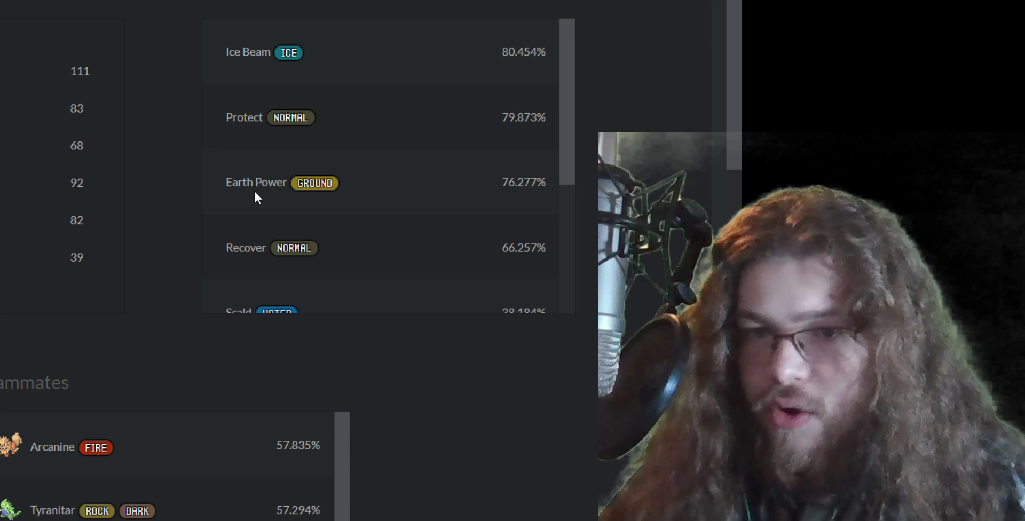
drag(268, 51, 213, 53)
drag(245, 88, 219, 144)
click(293, 161)
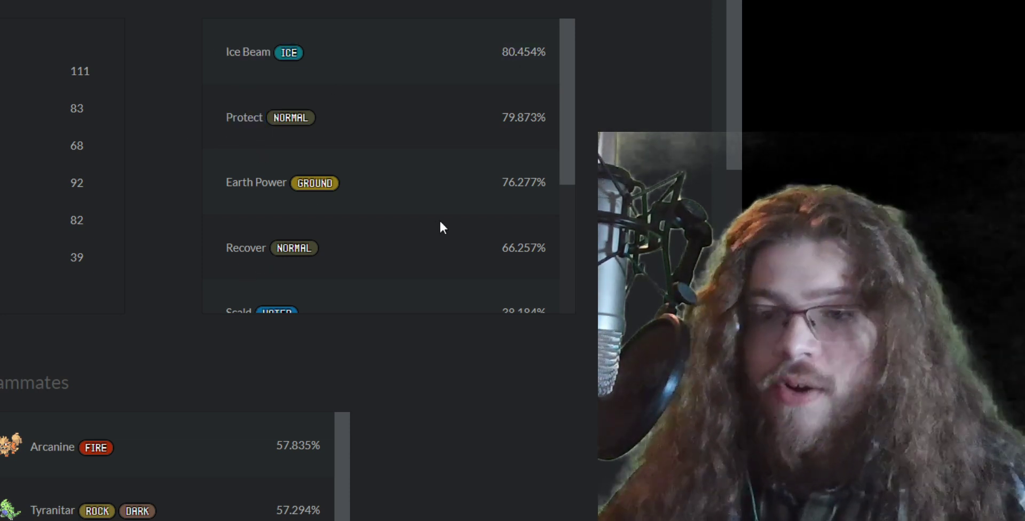
Examine Recover and the Water-type options in Gastrodon's moves list, highlighting Recover and Muddy Water
scroll(448, 206, down, 2)
drag(266, 162, 214, 179)
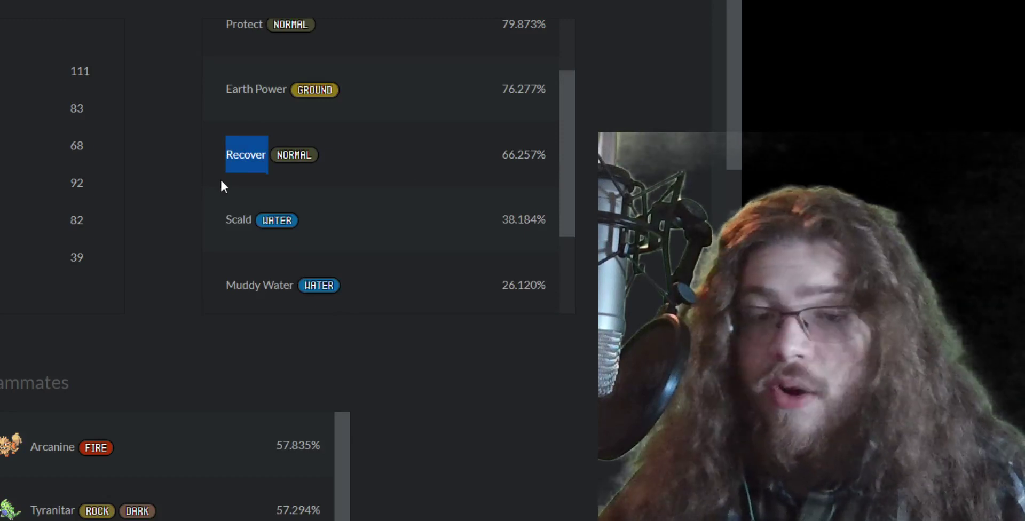
click(221, 180)
scroll(195, 154, down, 4)
scroll(534, 198, down, 12)
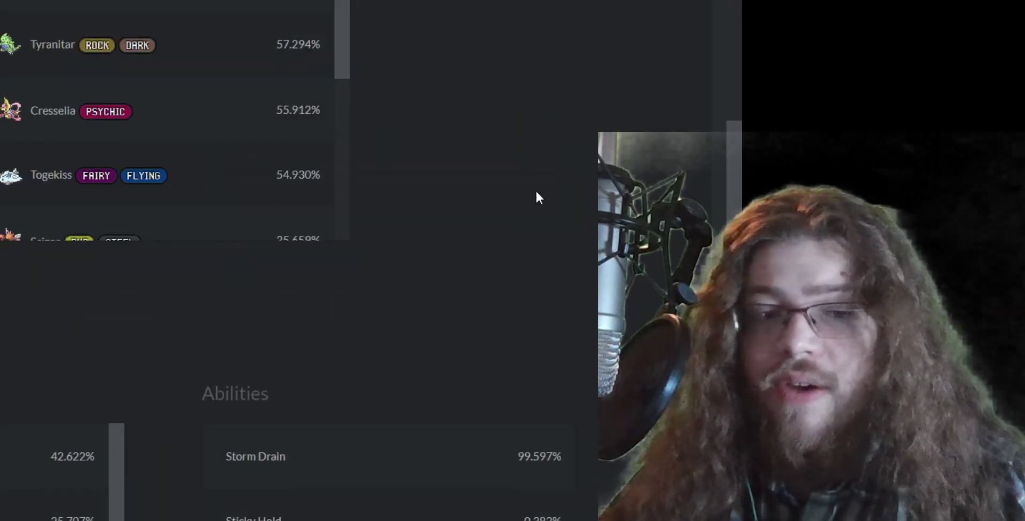
scroll(515, 265, up, 15)
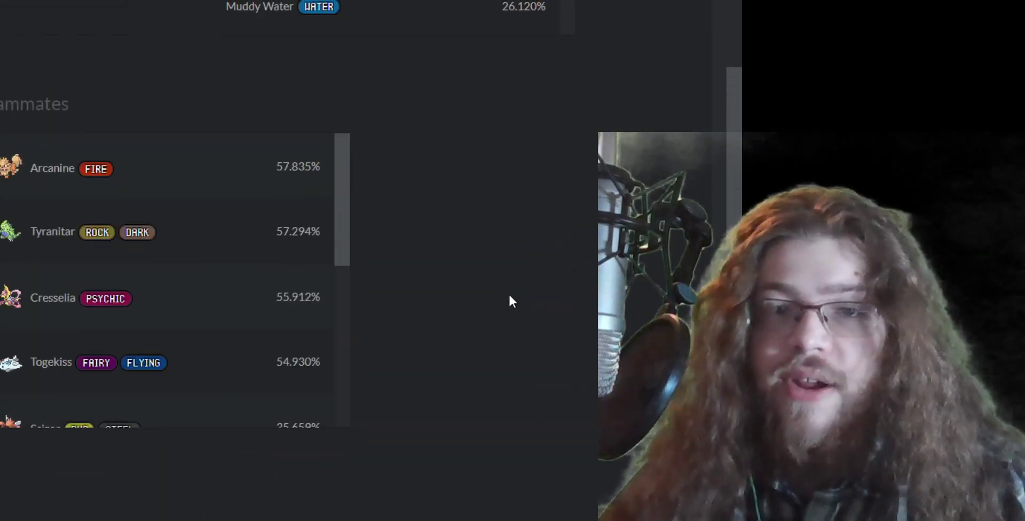
scroll(508, 299, down, 2)
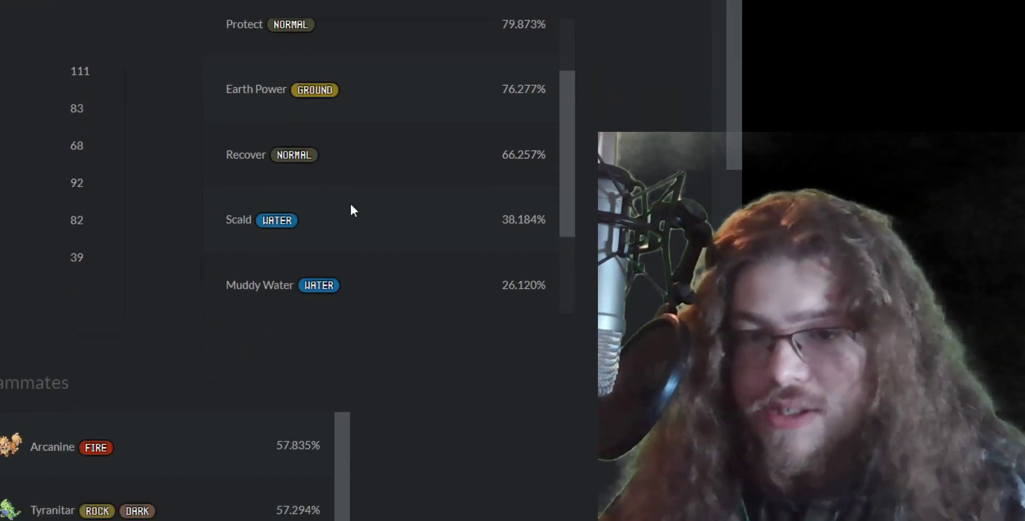
scroll(350, 205, down, 2)
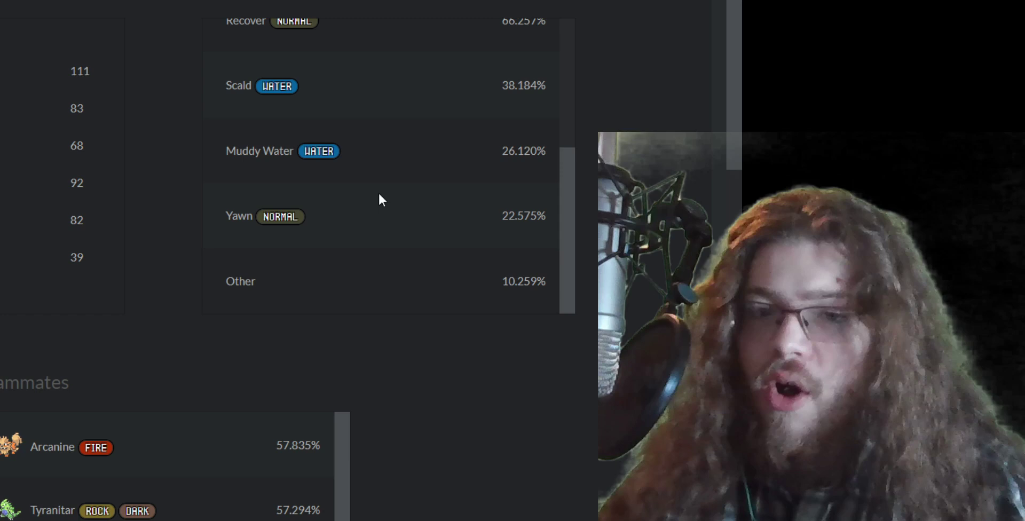
triple_click(299, 150)
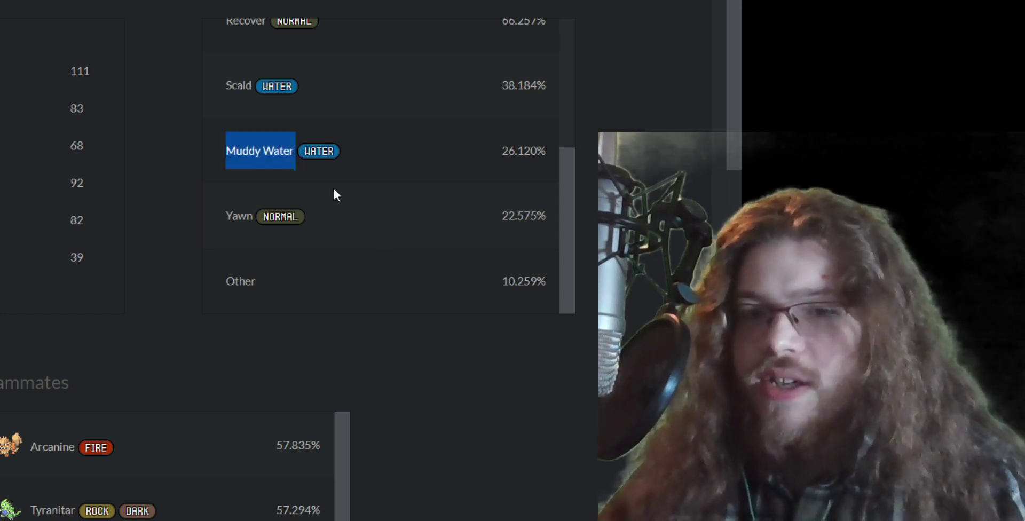
Read through Gastrodon's Teammates list, from Arcanine and Tyranitar down to Raikou
click(643, 279)
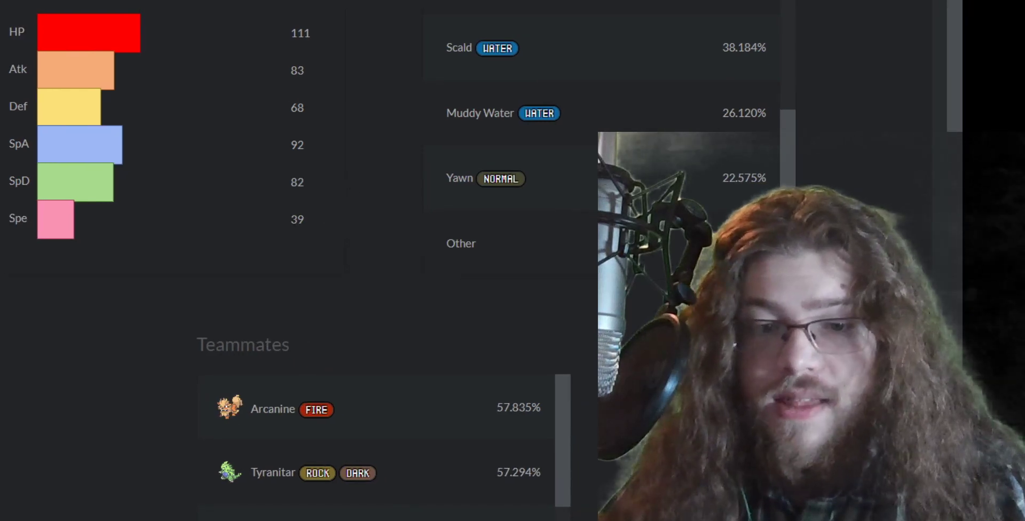
scroll(40, 283, down, 5)
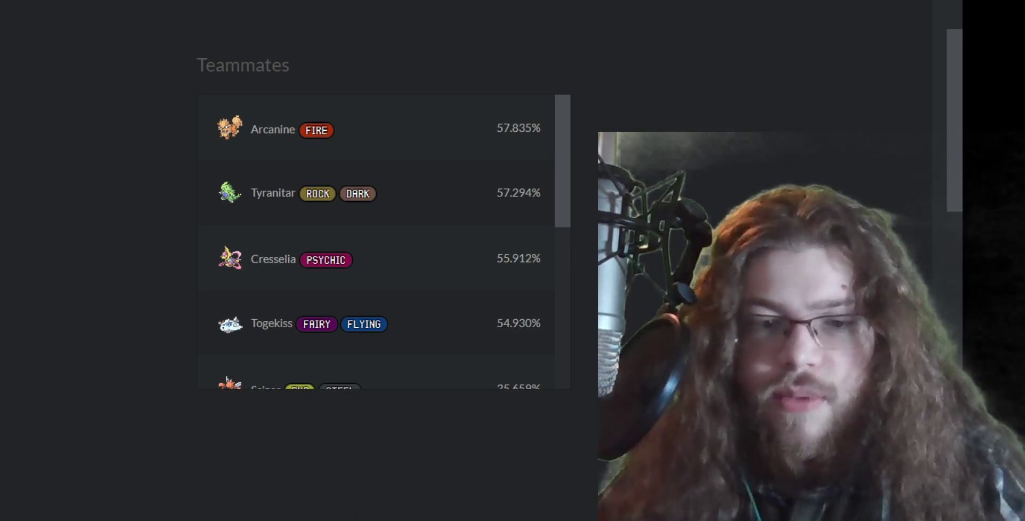
scroll(338, 366, down, 3)
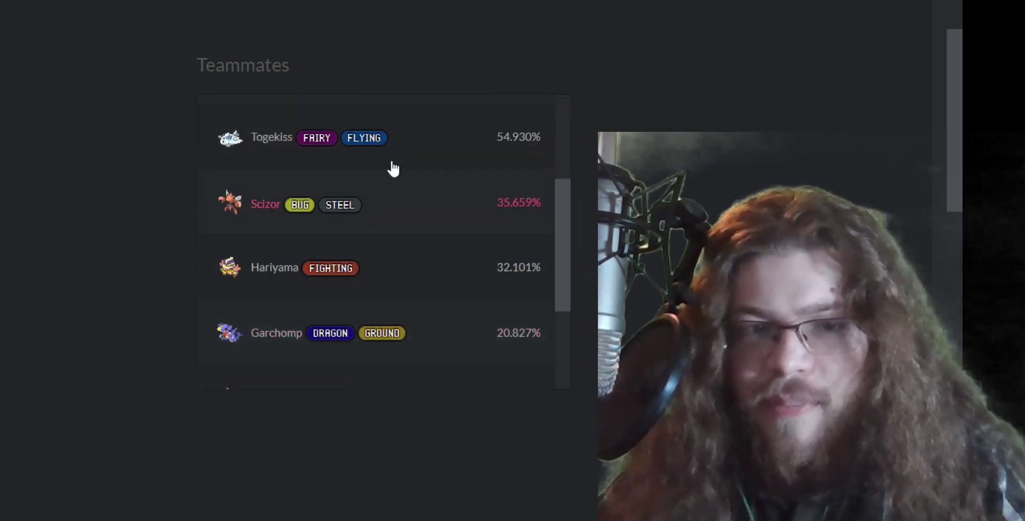
scroll(443, 328, up, 3)
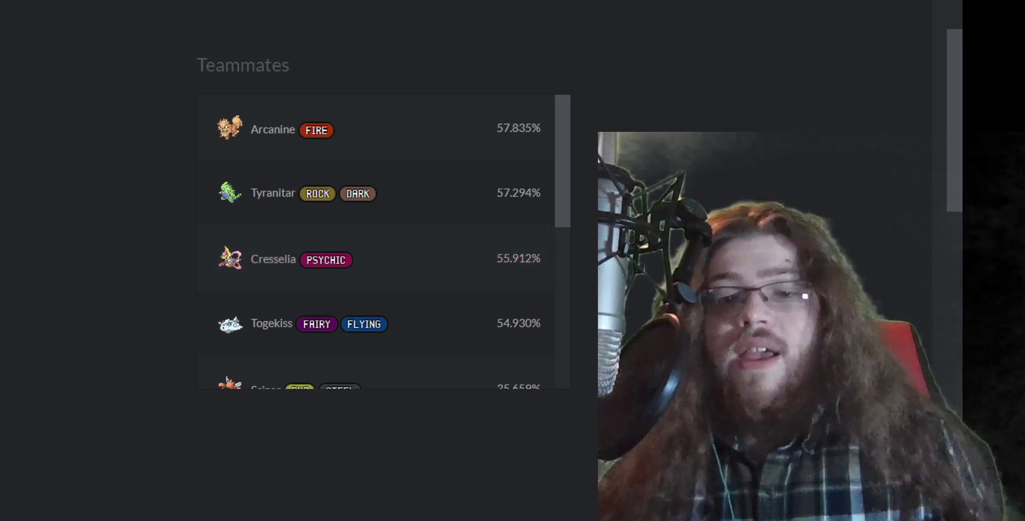
scroll(380, 255, down, 5)
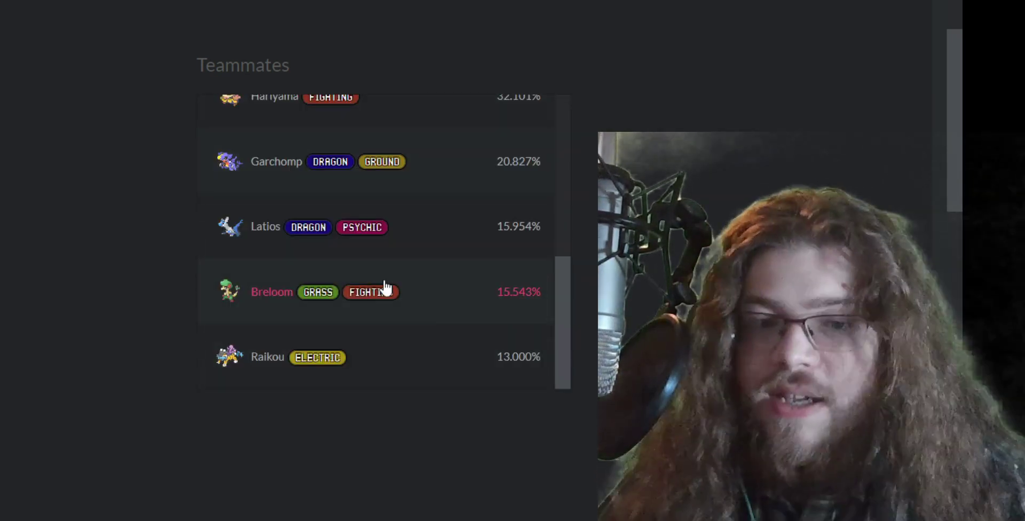
scroll(406, 301, up, 5)
Examine the most common held items in Gastrodon's Items list, highlighting the Leftovers percentage and Sitrus Berry
scroll(653, 289, down, 5)
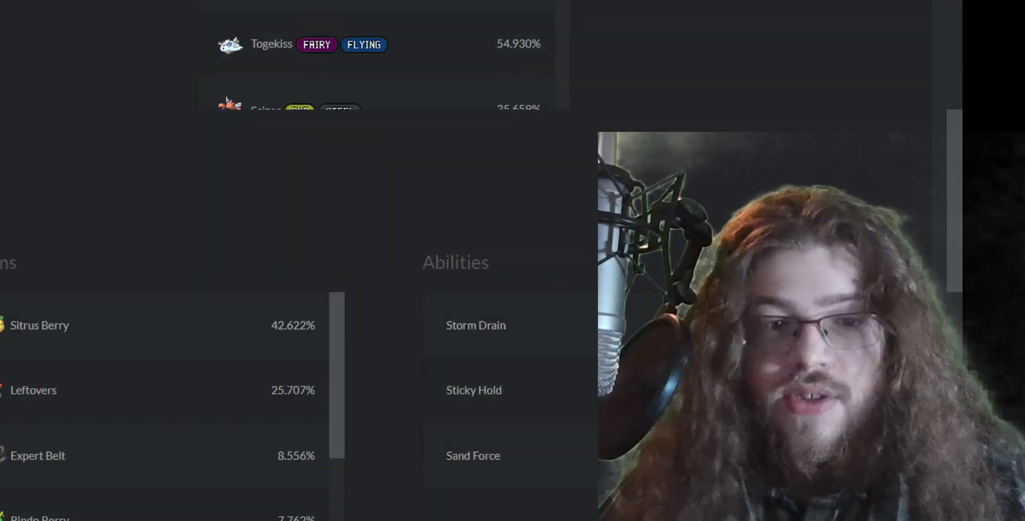
scroll(653, 289, down, 4)
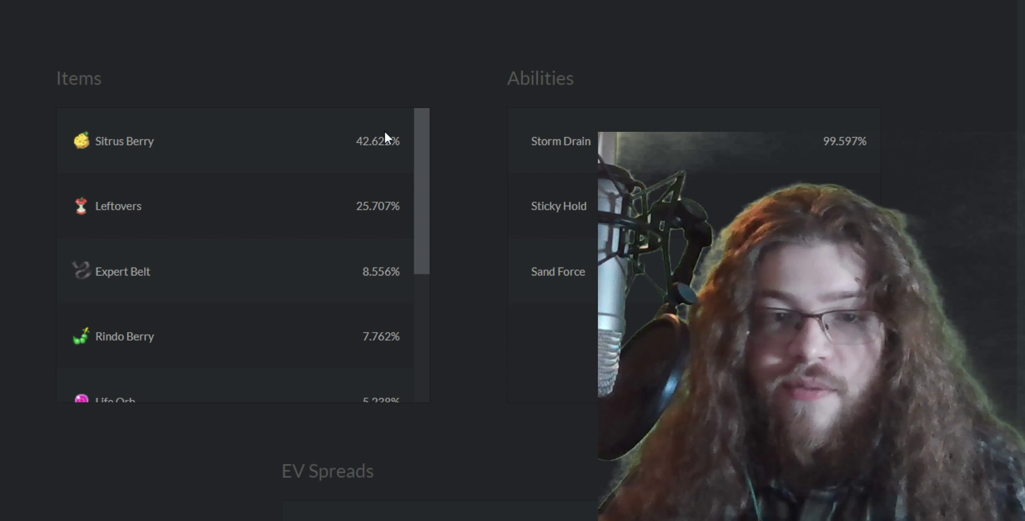
click(362, 180)
drag(355, 204, 378, 207)
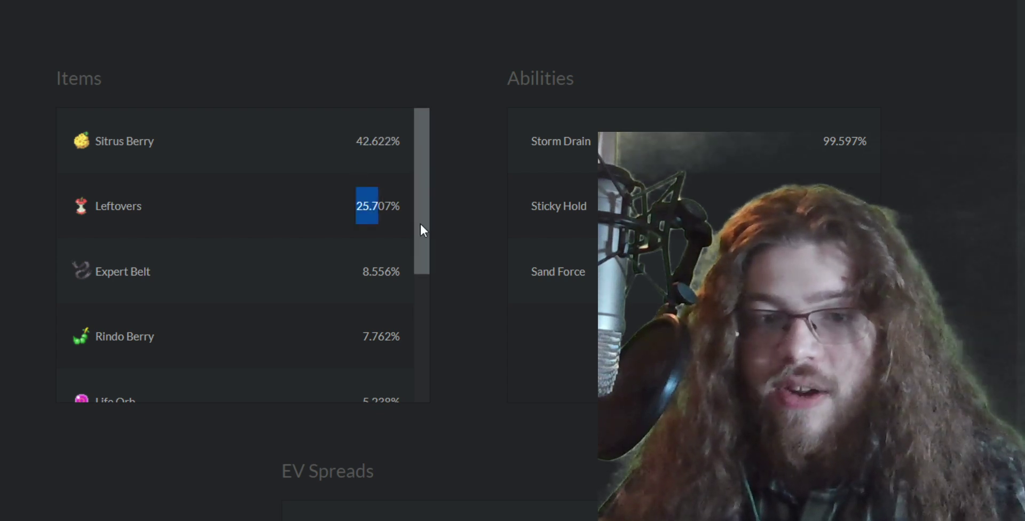
click(412, 213)
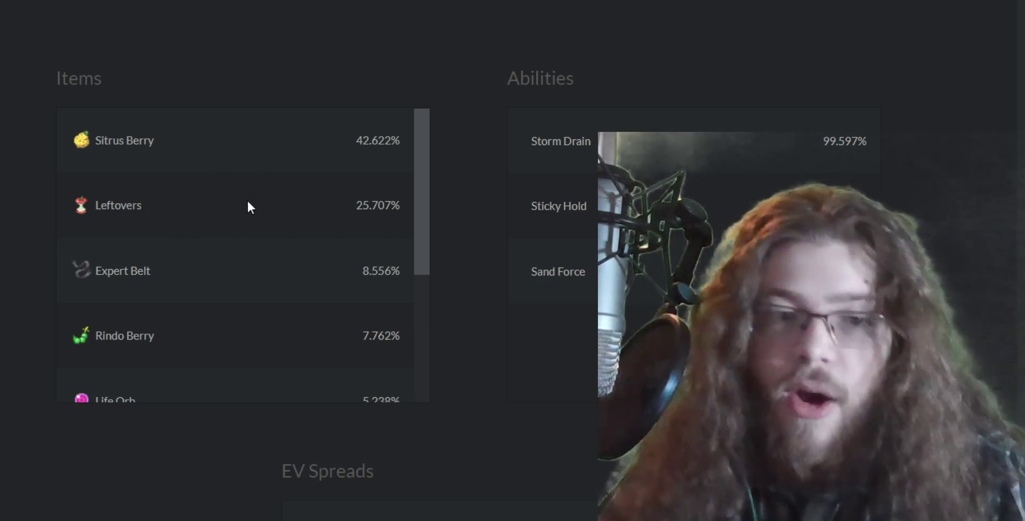
drag(189, 122, 24, 139)
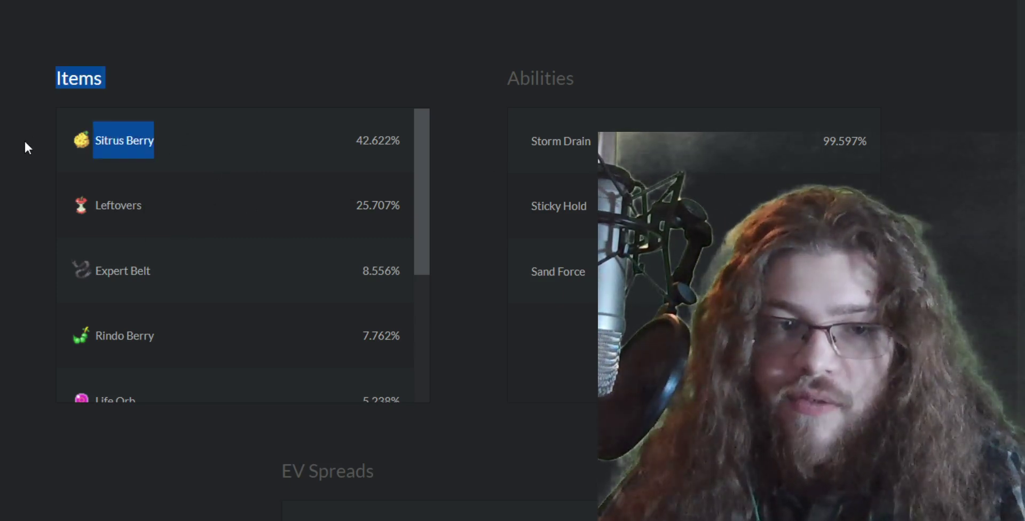
click(156, 209)
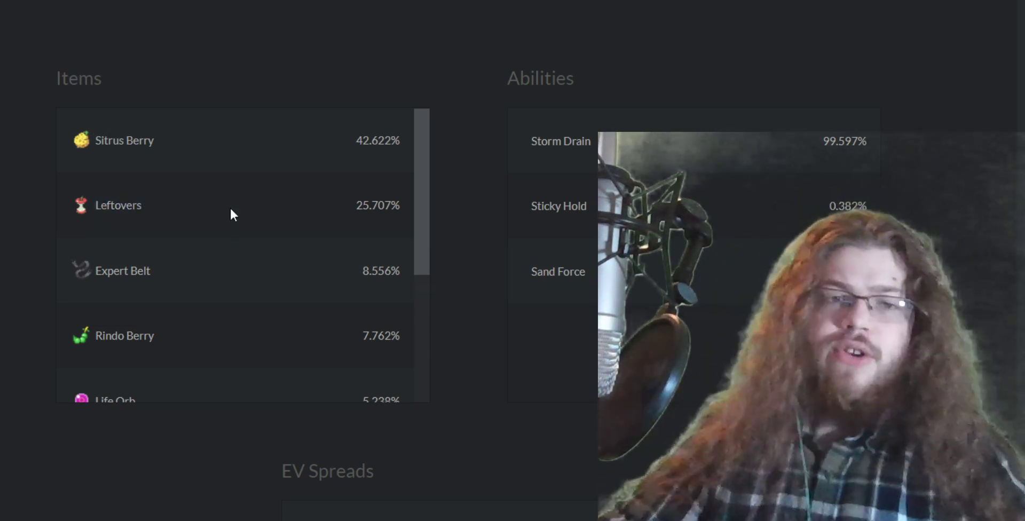
Examine the less common held items in Gastrodon's Items list, highlighting Rindo Berry, Wiki Berry and Figy Berry
scroll(299, 203, down, 3)
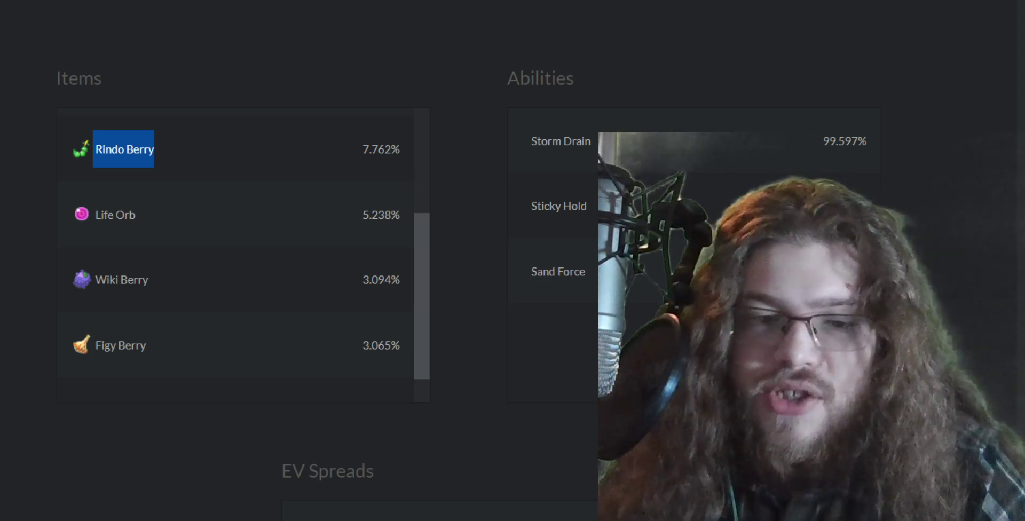
click(147, 398)
scroll(196, 286, up, 3)
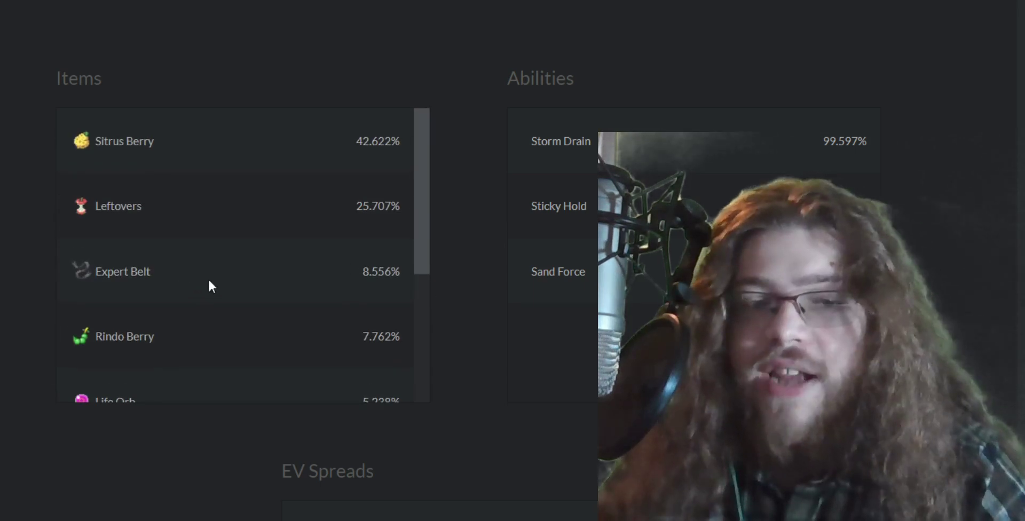
click(183, 298)
scroll(205, 301, down, 5)
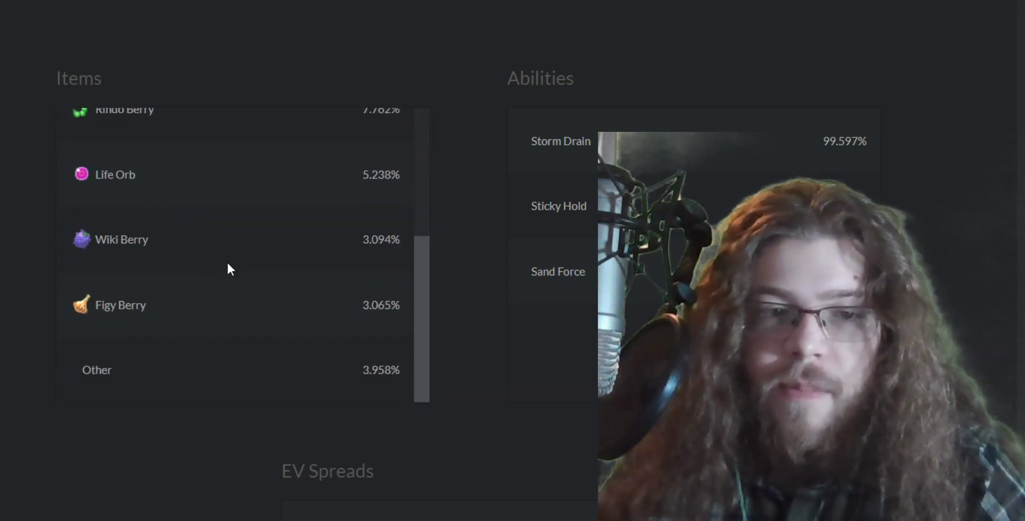
drag(170, 205, 105, 158)
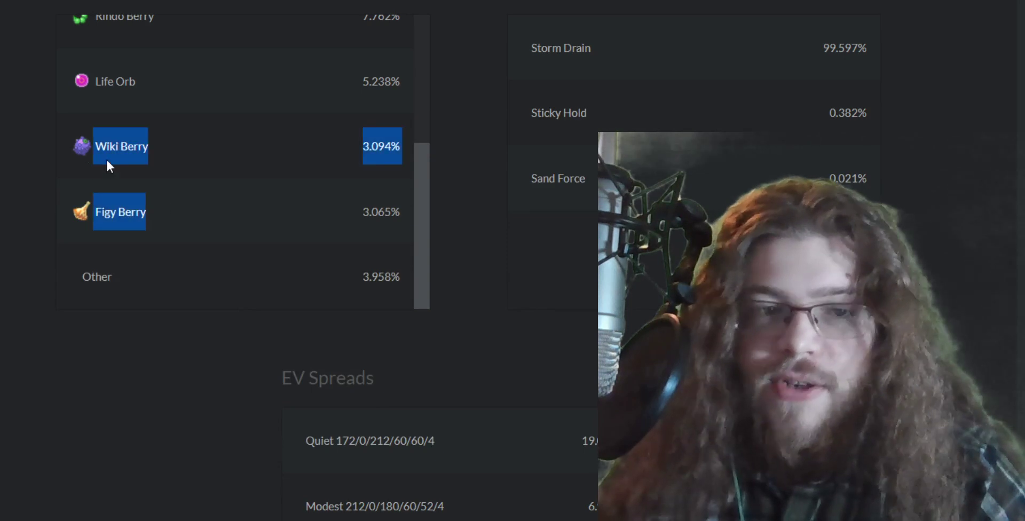
click(222, 239)
scroll(239, 267, up, 4)
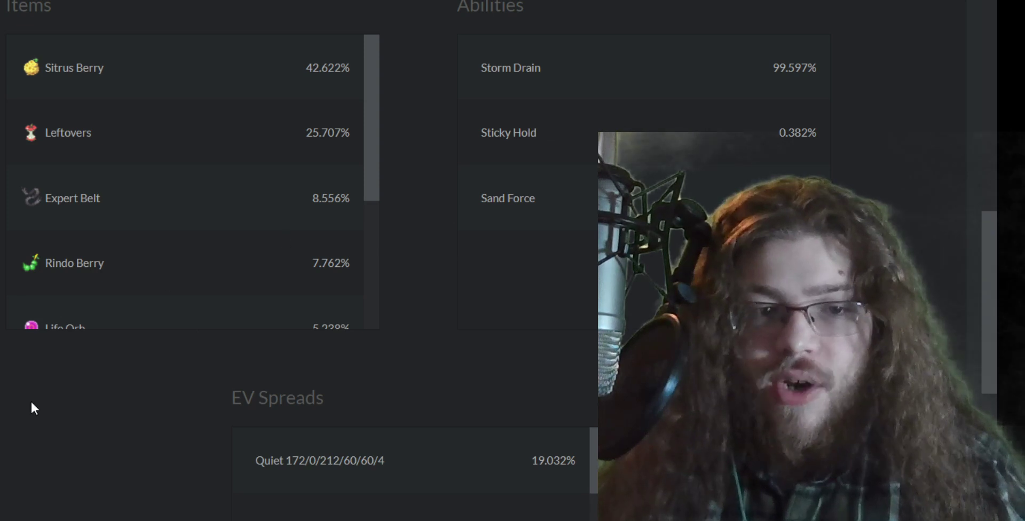
Browse Gastrodon's EV Spreads list down to the rarer Bold and Modest spreads and return to the most common spread
scroll(33, 408, down, 5)
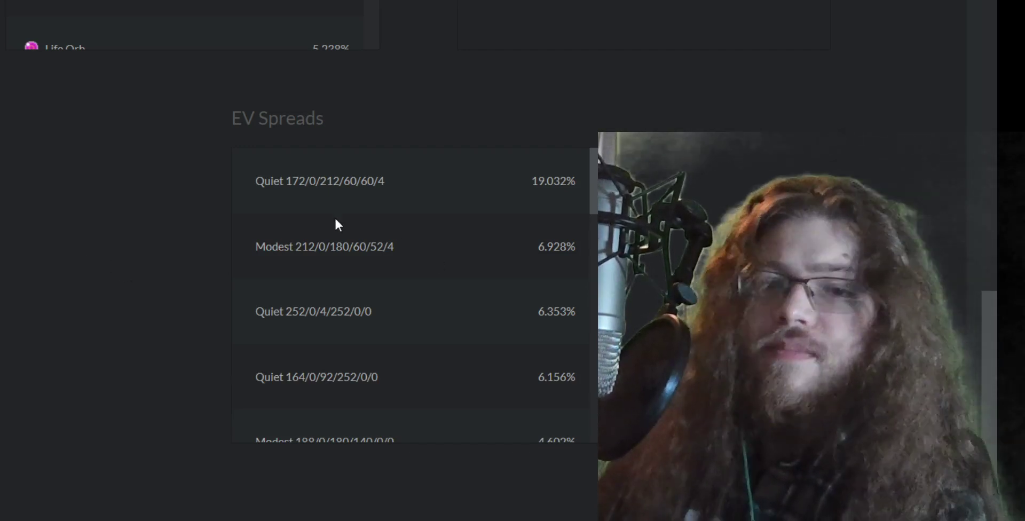
scroll(354, 308, down, 4)
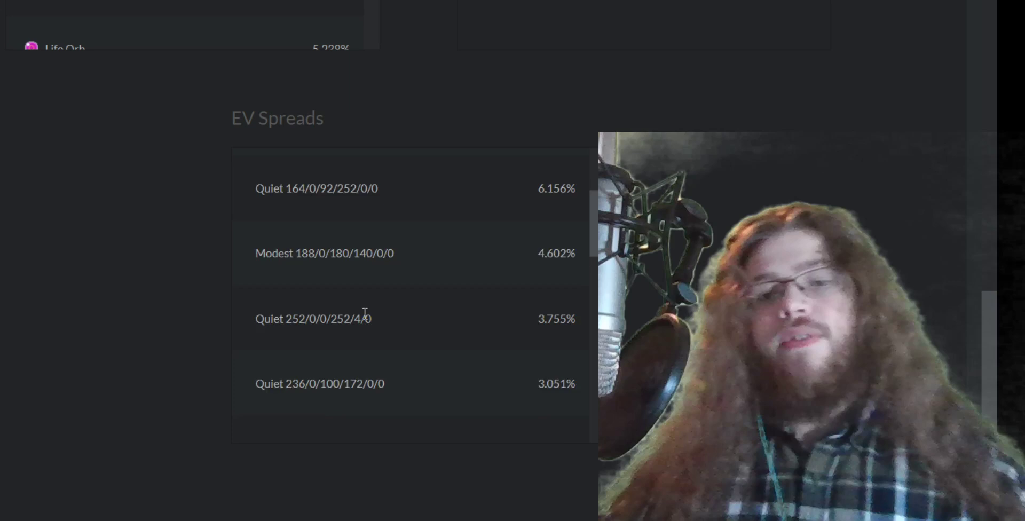
scroll(361, 313, down, 1)
scroll(327, 254, down, 2)
scroll(342, 277, up, 5)
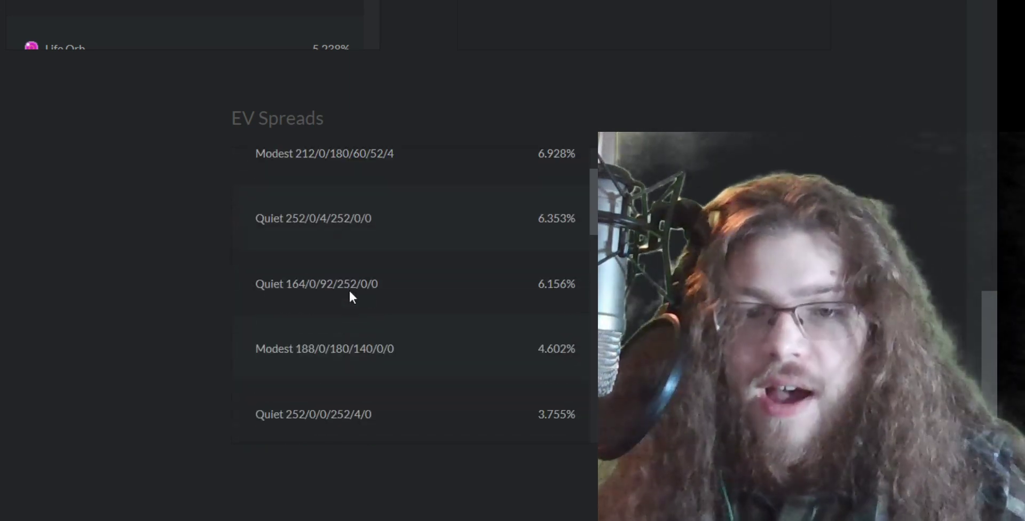
scroll(445, 312, up, 1)
scroll(444, 312, down, 13)
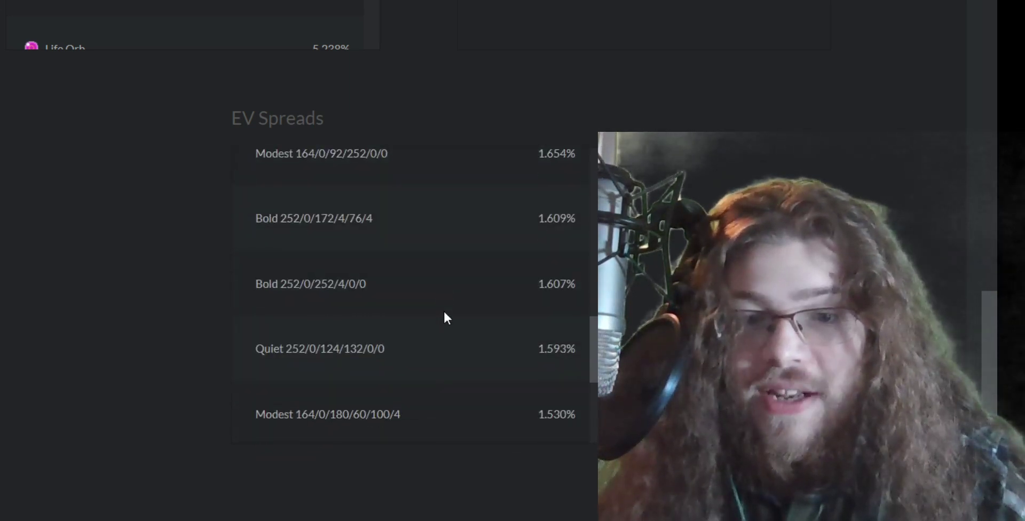
scroll(445, 315, up, 12)
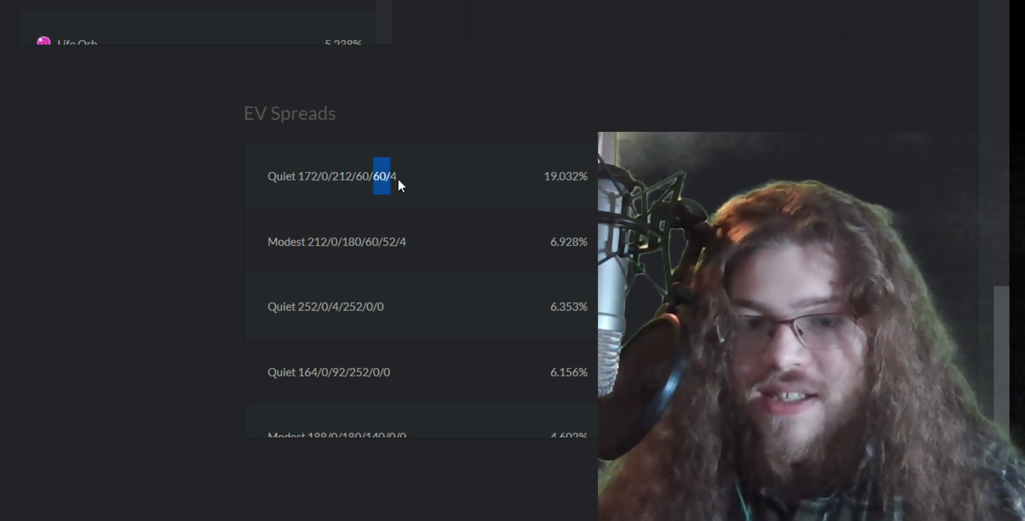
Switch to the Pokémon Showdown team builder and examine Gastrodon's Storm Drain ability
click(365, 518)
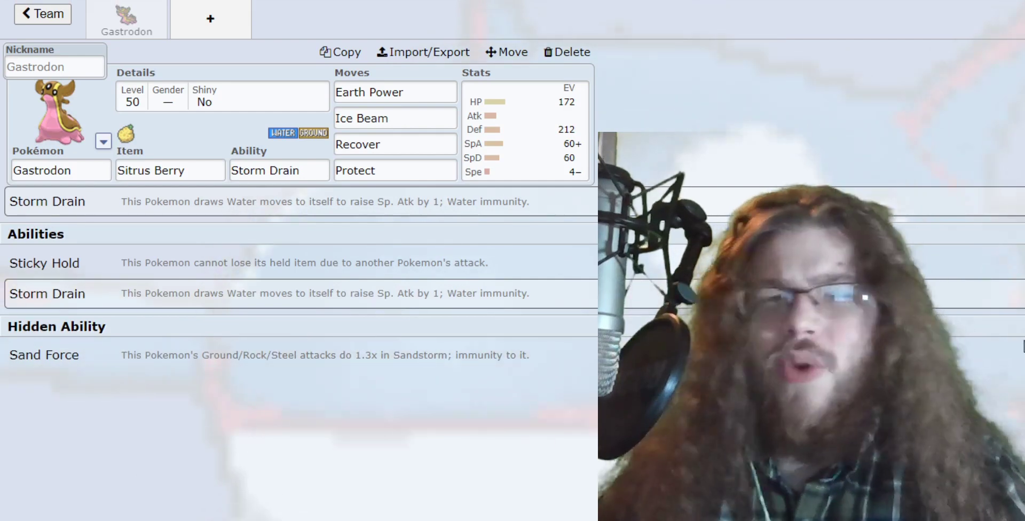
click(292, 170)
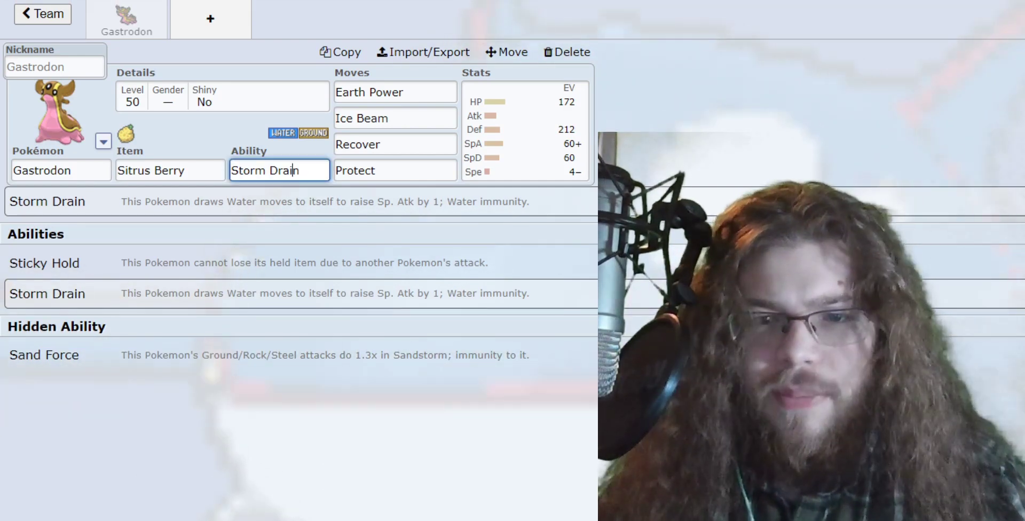
click(930, 83)
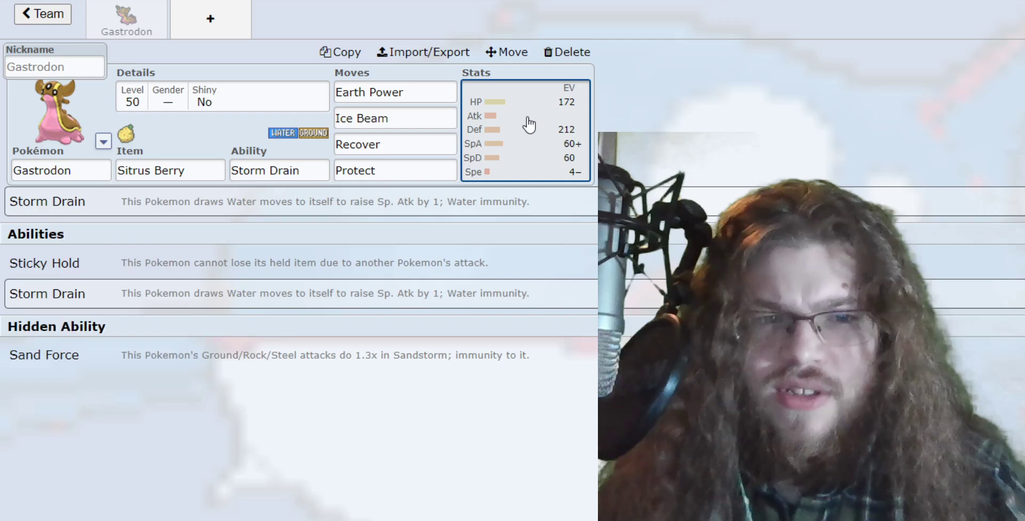
Open Gastrodon's EV details and examine its final Speed stat and Quiet nature, highlighting both
click(526, 131)
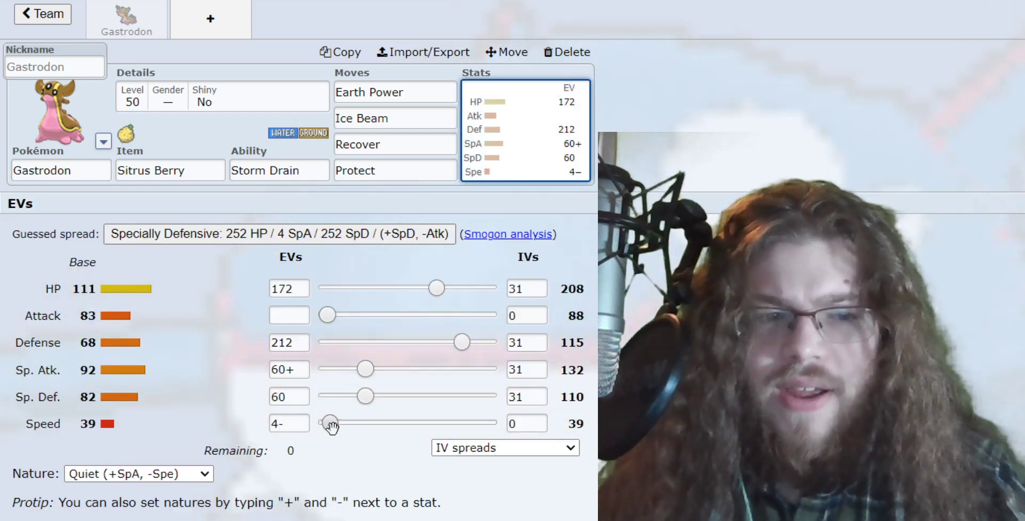
drag(567, 437, 240, 474)
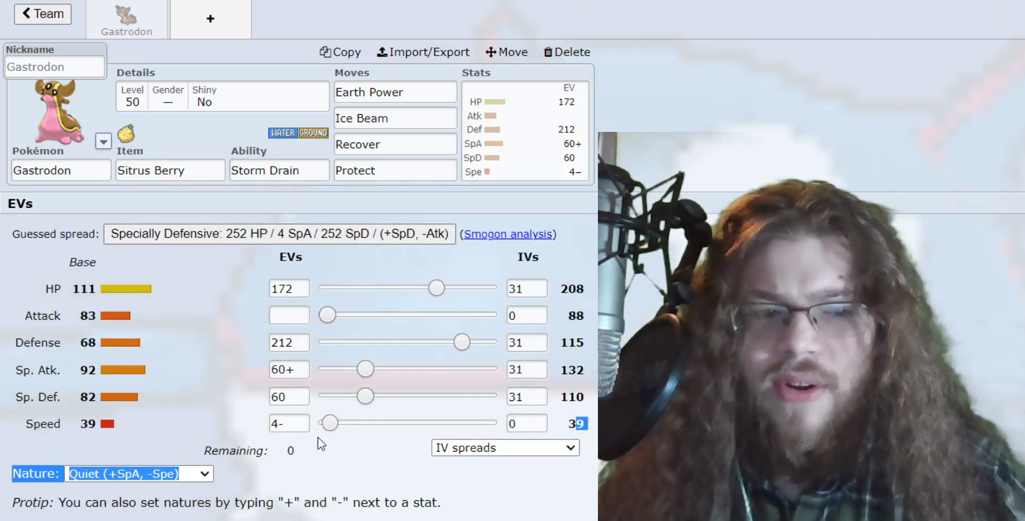
click(348, 483)
Try removing the Speed EVs from Gastrodon's spread, and restore them to 4 with the minus mark
drag(329, 423, 293, 420)
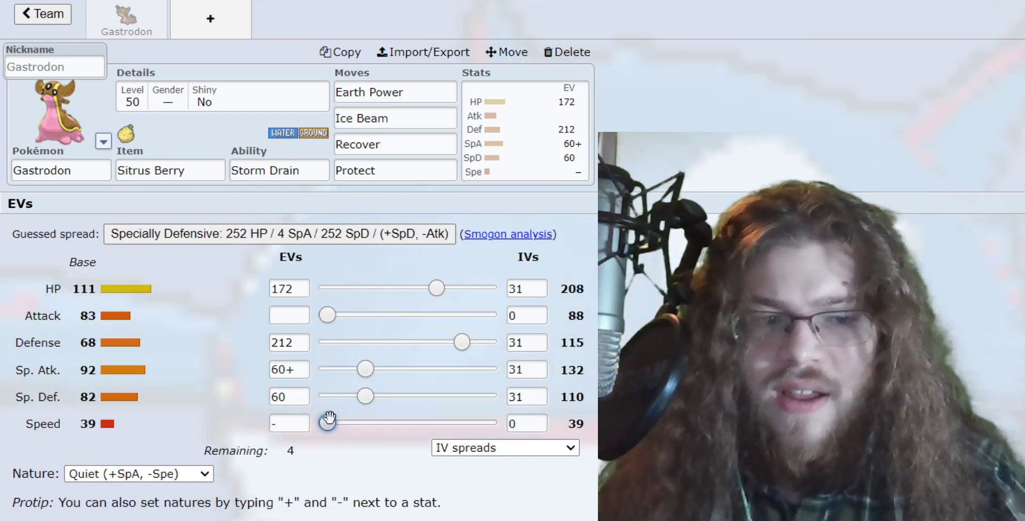
click(289, 423)
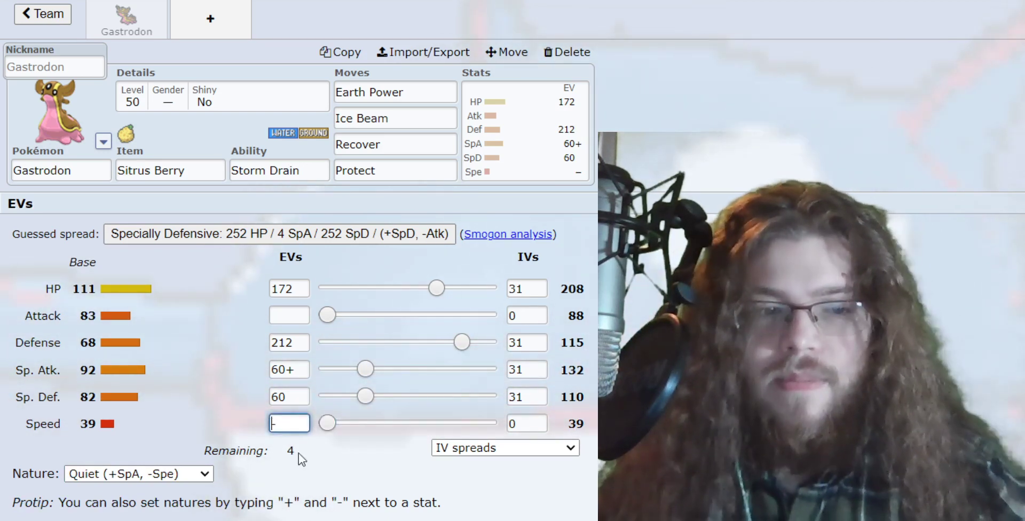
text(4-)
click(313, 493)
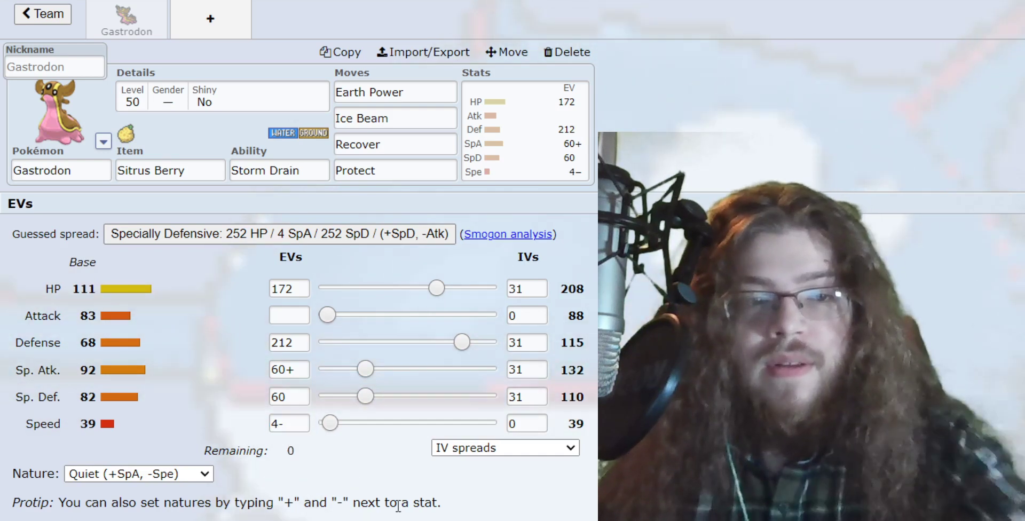
Examine the Speed and HP EV values in Gastrodon's spread
drag(276, 423, 268, 421)
click(293, 475)
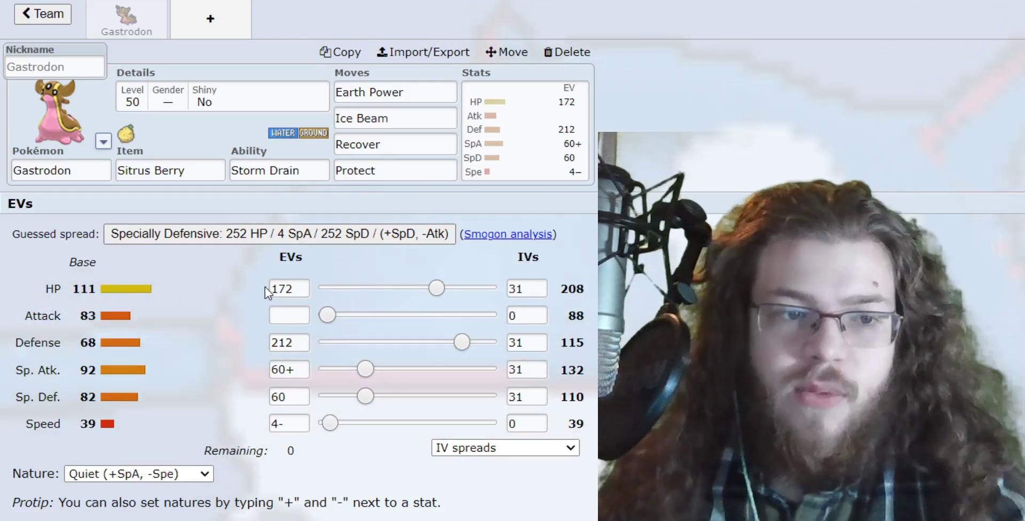
click(274, 290)
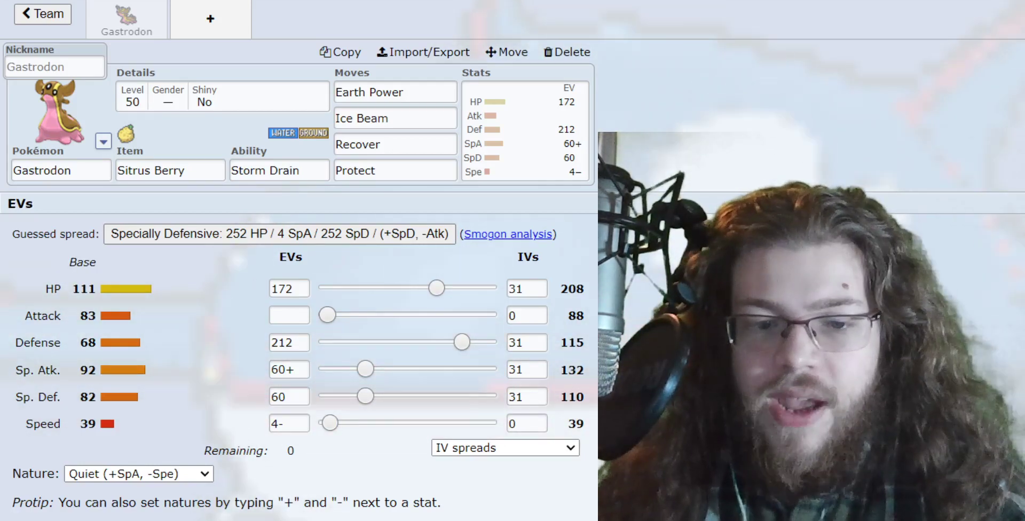
Examine Gastrodon's held Sitrus Berry and its effect alongside the popular item alternatives
click(192, 169)
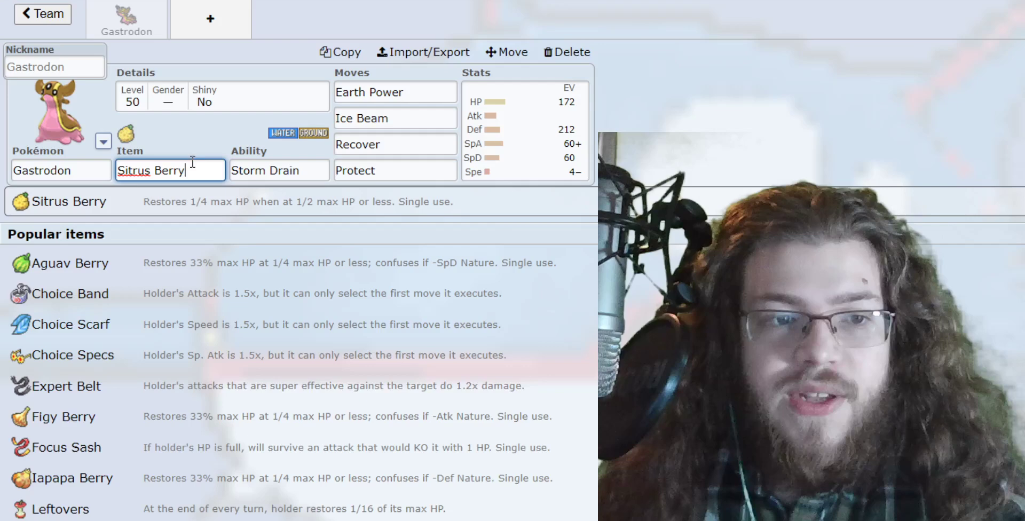
click(285, 170)
key(shift+Tab)
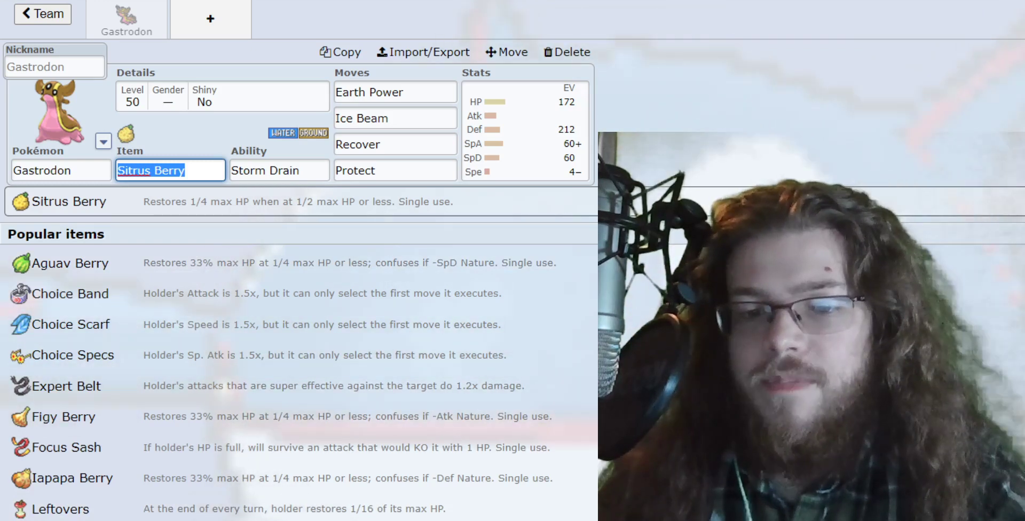
key(alt+Tab)
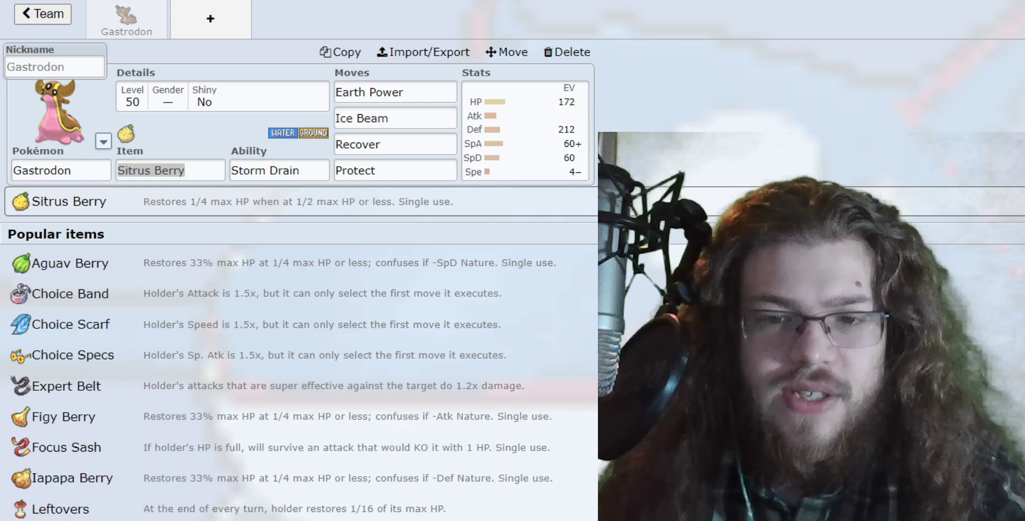
key(alt+Tab)
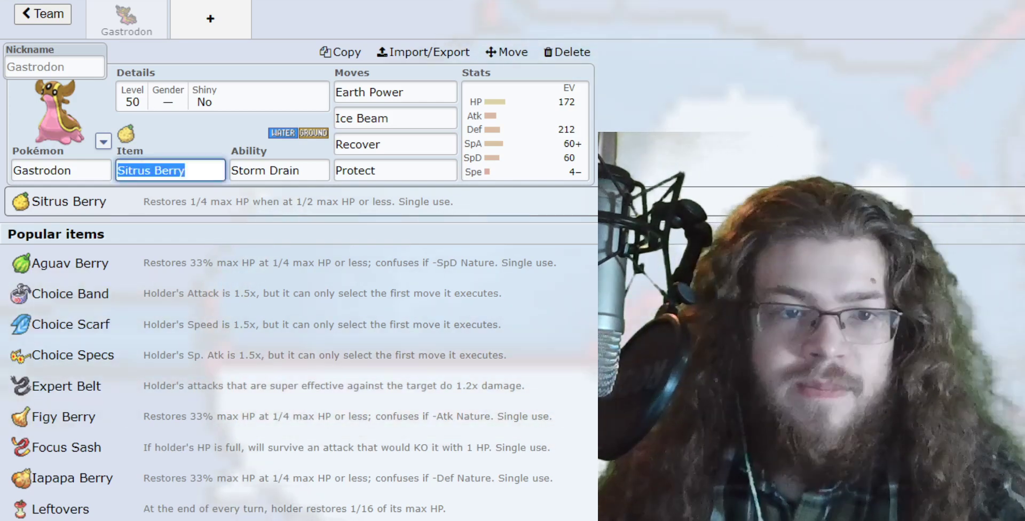
Go through Gastrodon's ability and its moves Earth Power, Ice Beam, Recover and Protect
key(Tab)
key(Tab)
key(Tab)
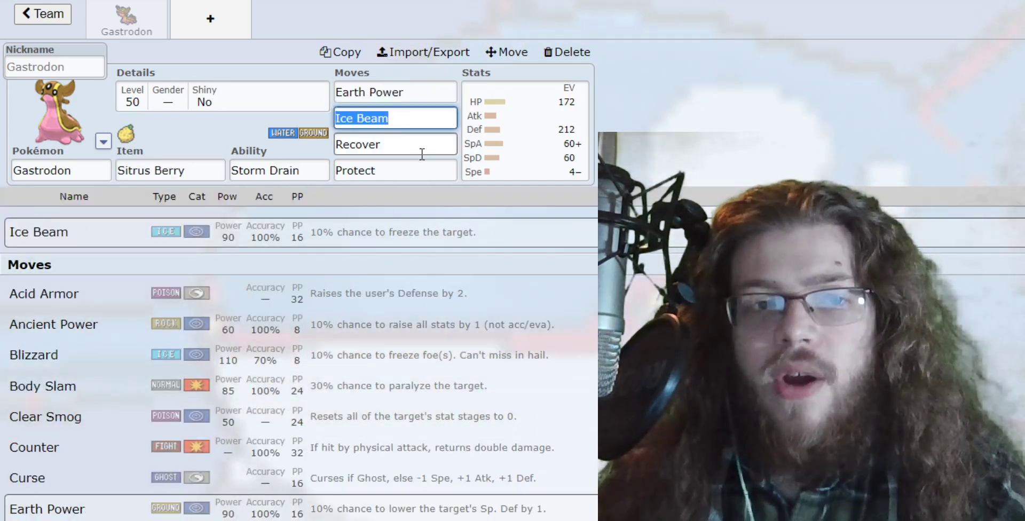
key(Tab)
key(Tab)
Switch to the usage statistics page and check the commonly used moves listed for Gastrodon
key(alt+Tab)
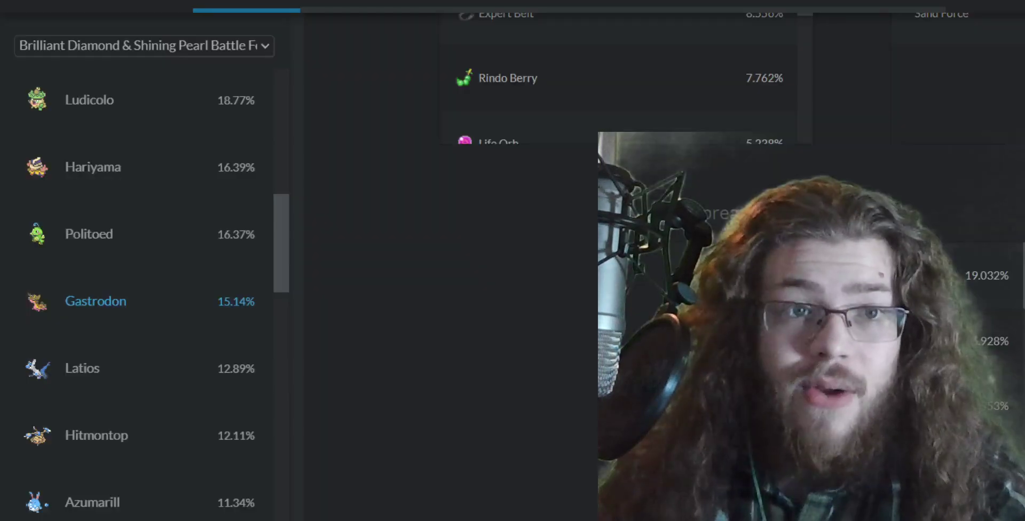
scroll(561, 439, up, 10)
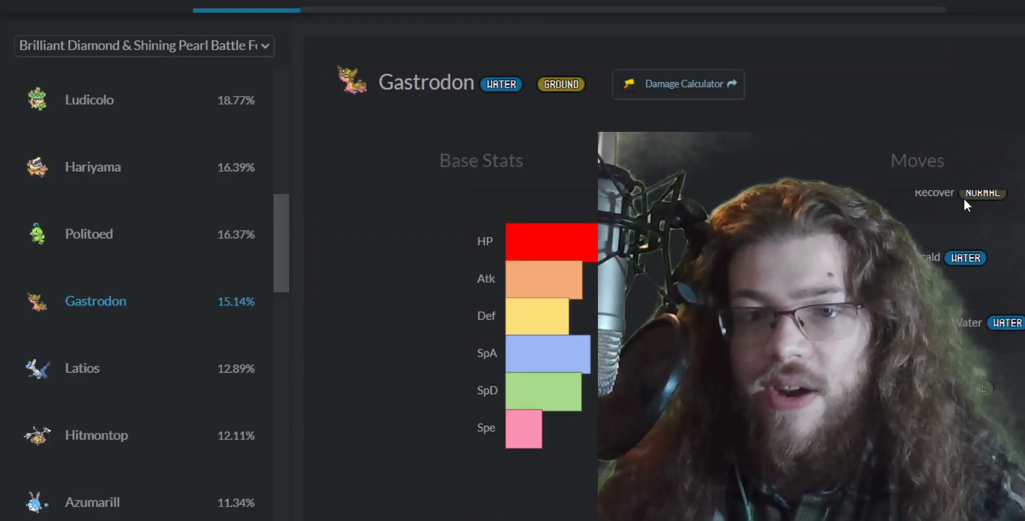
scroll(1007, 347, up, 2)
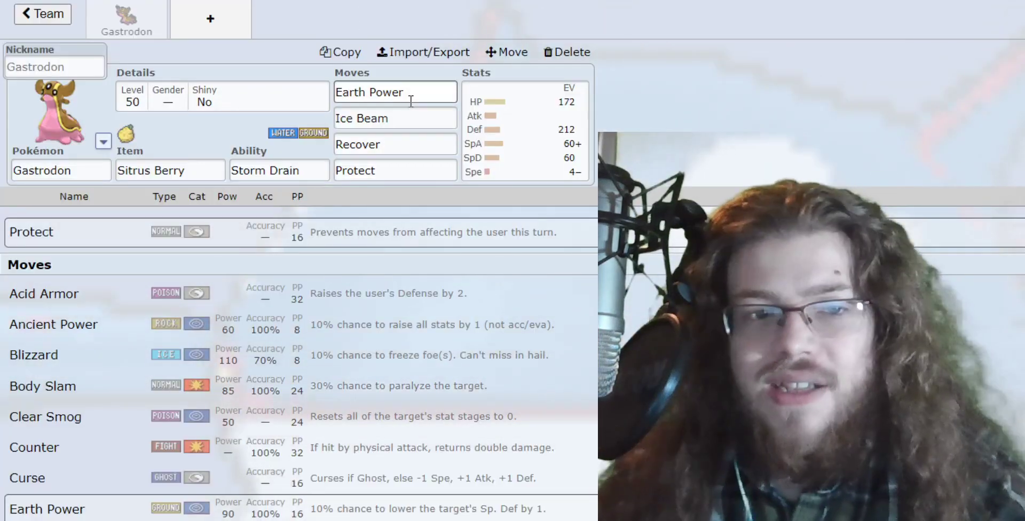
Return to the team builder and examine the descriptions of Gastrodon's Ice Beam, Earth Power, Recover and Protect
key(Tab)
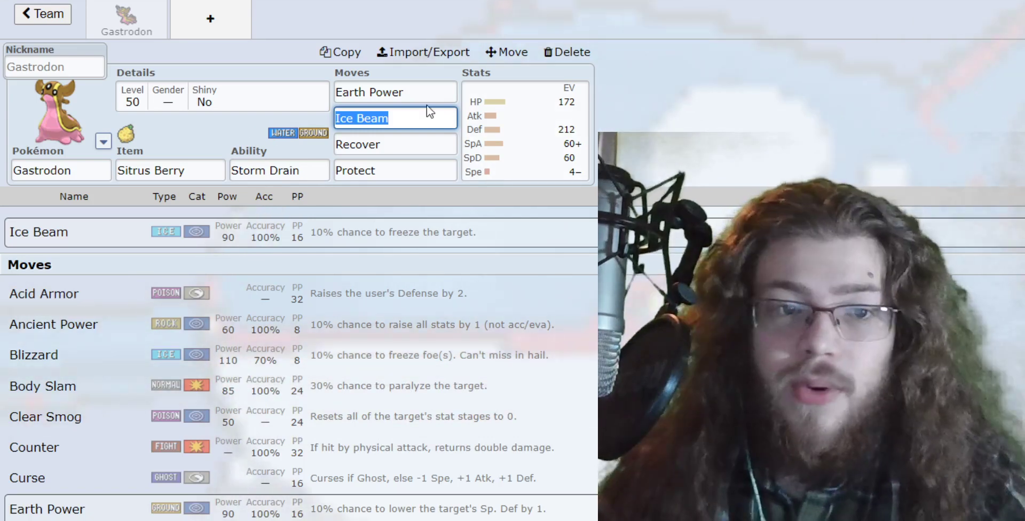
click(251, 131)
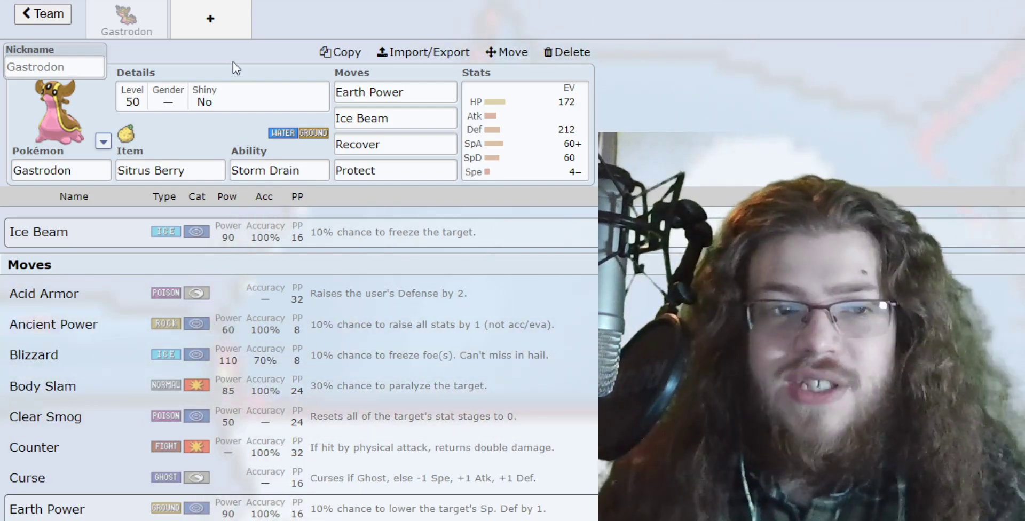
click(443, 101)
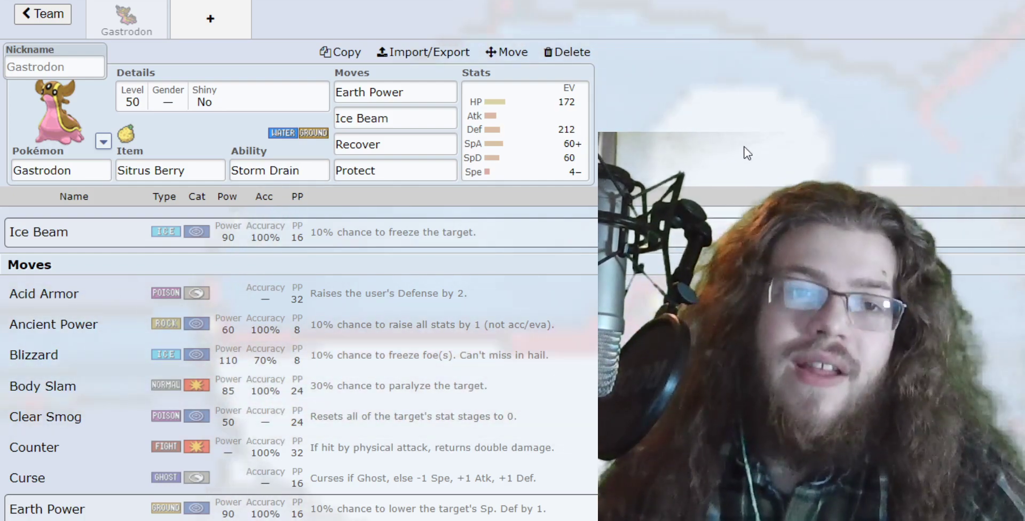
click(427, 96)
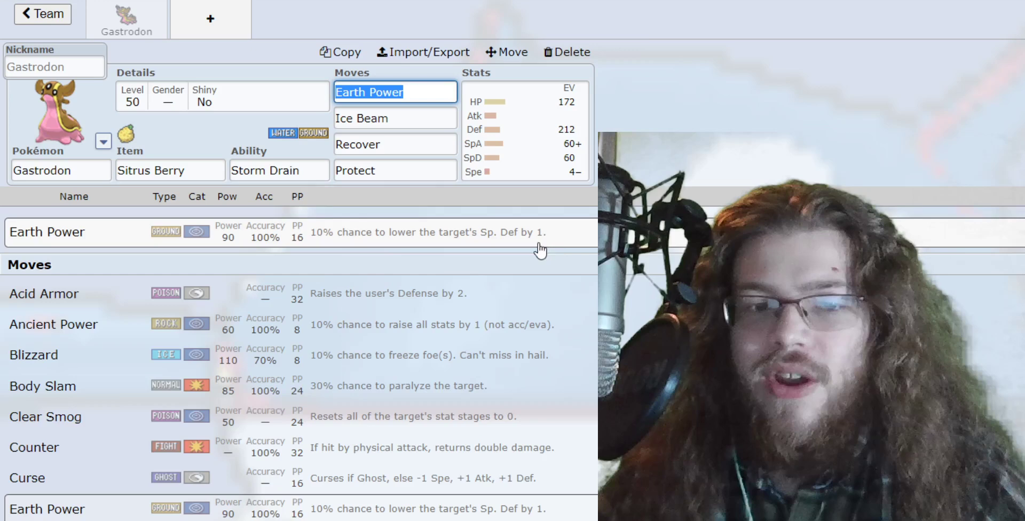
key(Tab)
key(Tab)
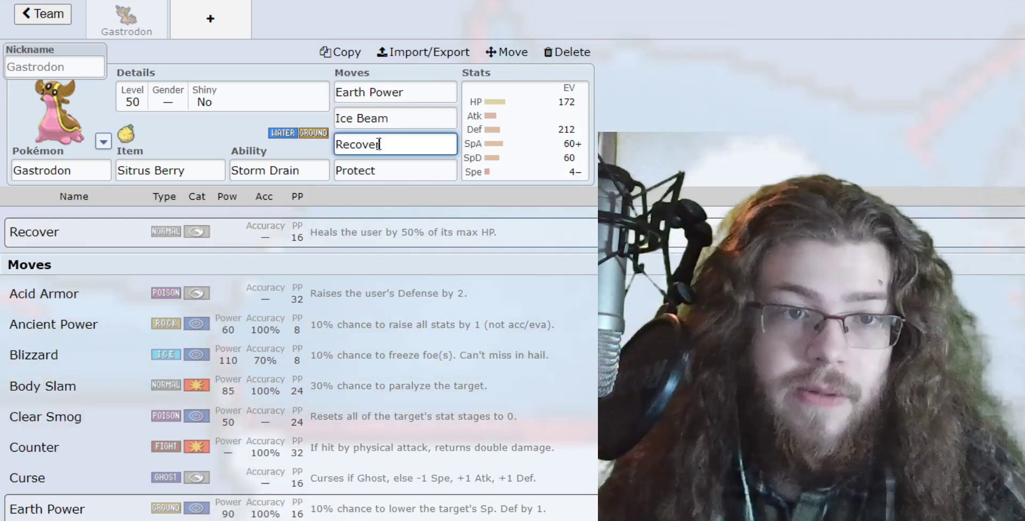
key(Tab)
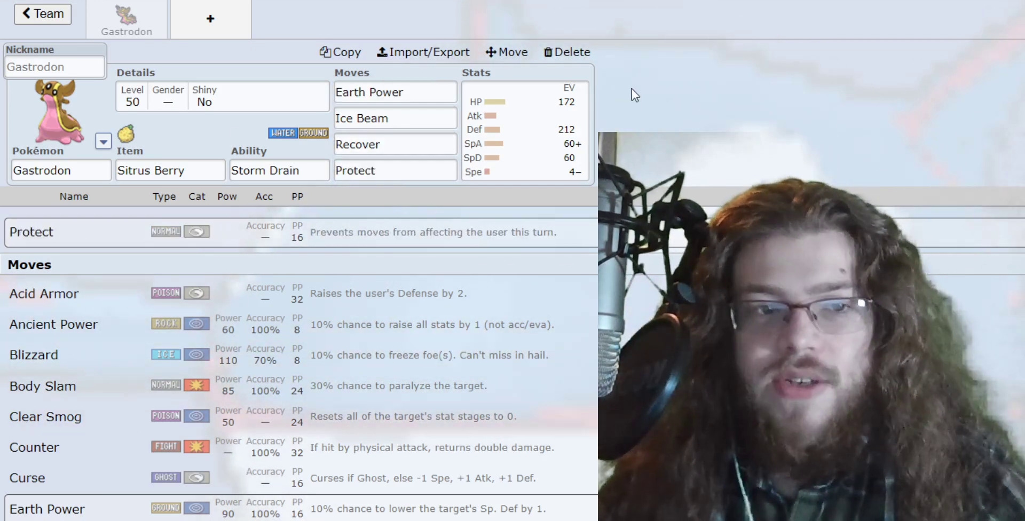
click(406, 109)
Open Gastrodon's EV details and examine the HP, Defense, Sp. Atk. and Sp. Def. investment in turn
click(525, 128)
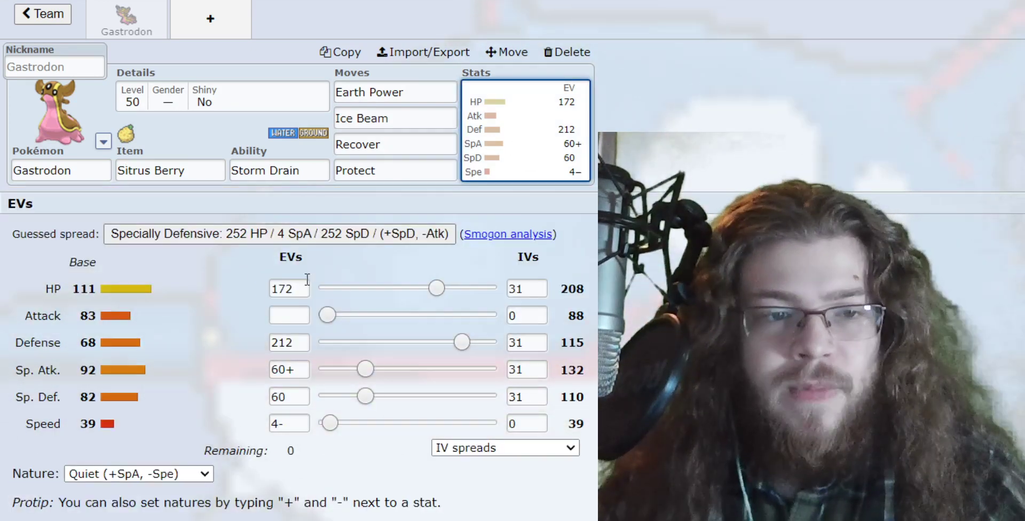
click(291, 284)
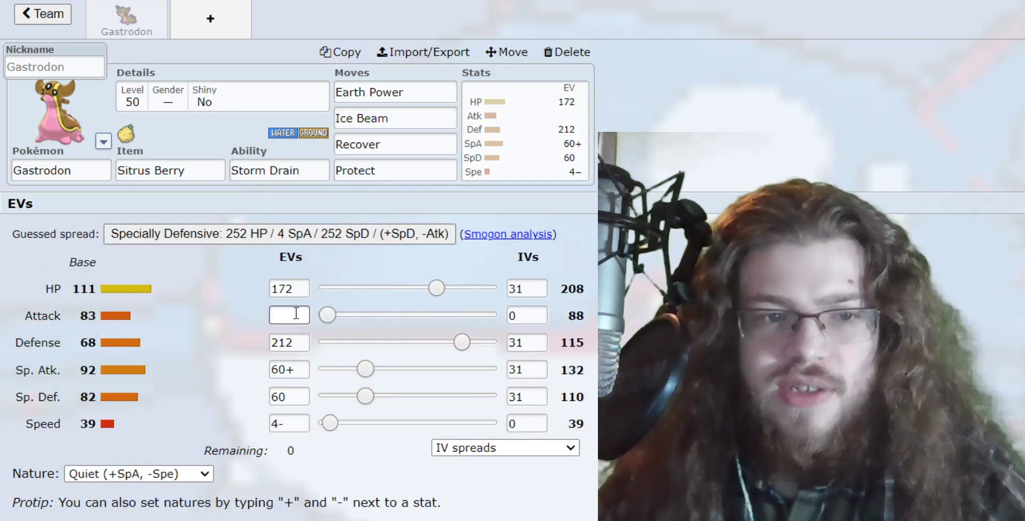
click(289, 342)
click(297, 363)
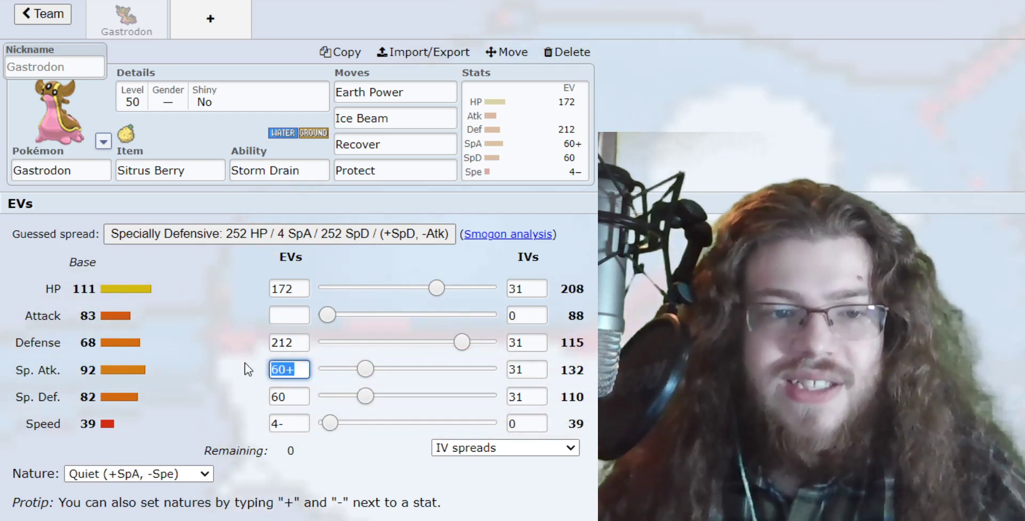
click(291, 396)
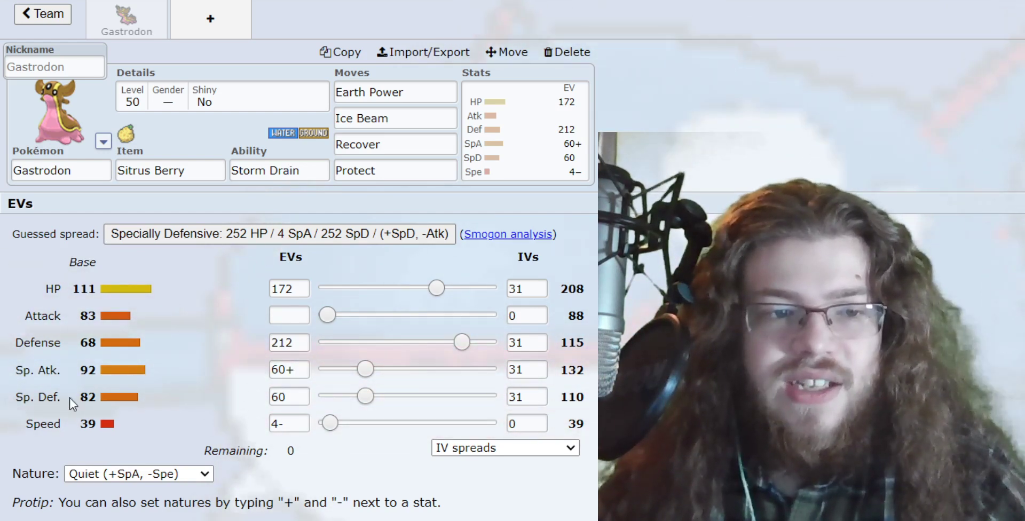
click(269, 427)
click(183, 402)
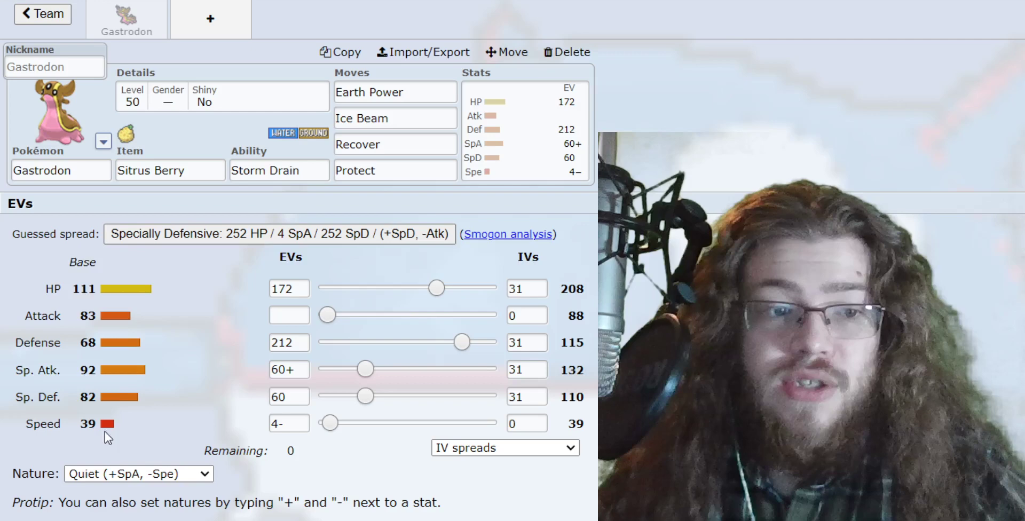
Try clearing Gastrodon's Speed EVs while keeping the minus mark, and set them back to 4
click(291, 424)
key(shift+Left)
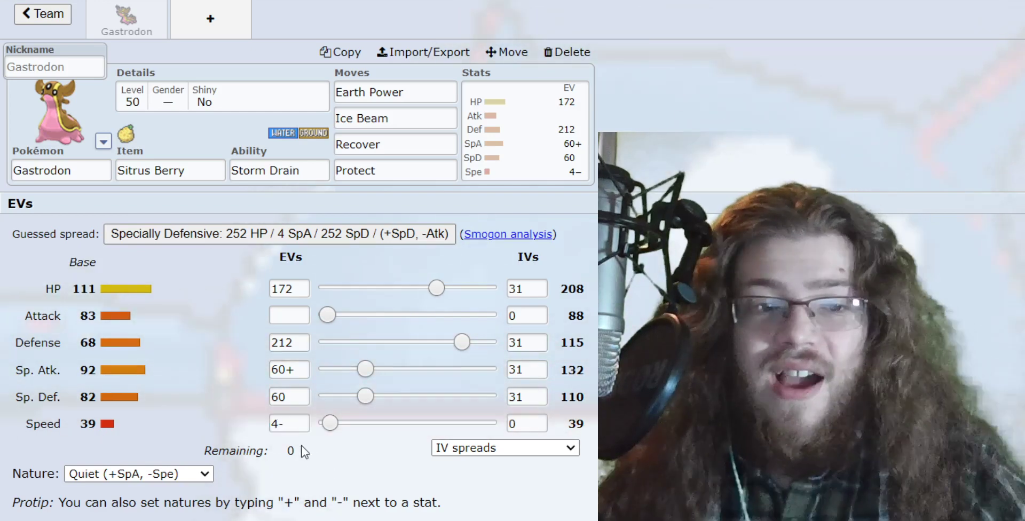
key(Left)
key(BackSpace)
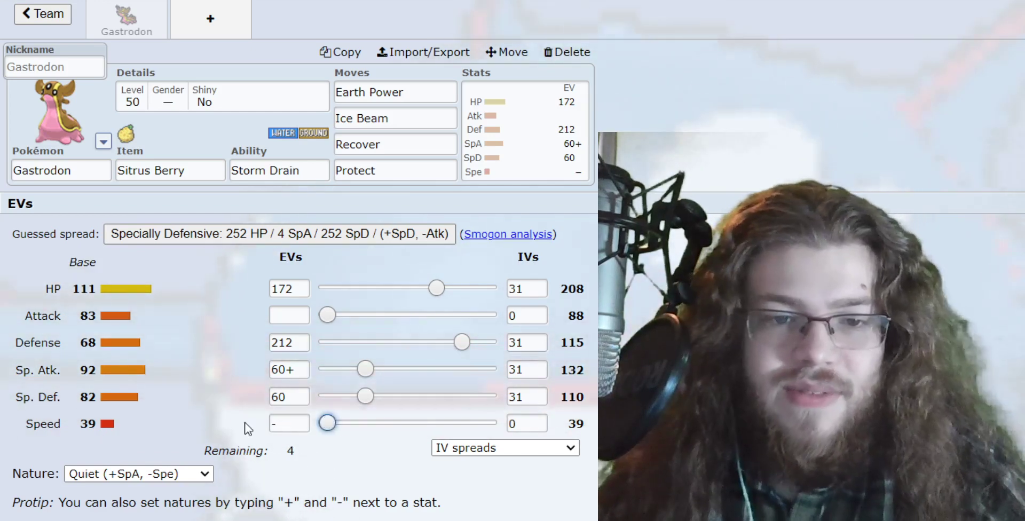
click(327, 423)
click(274, 424)
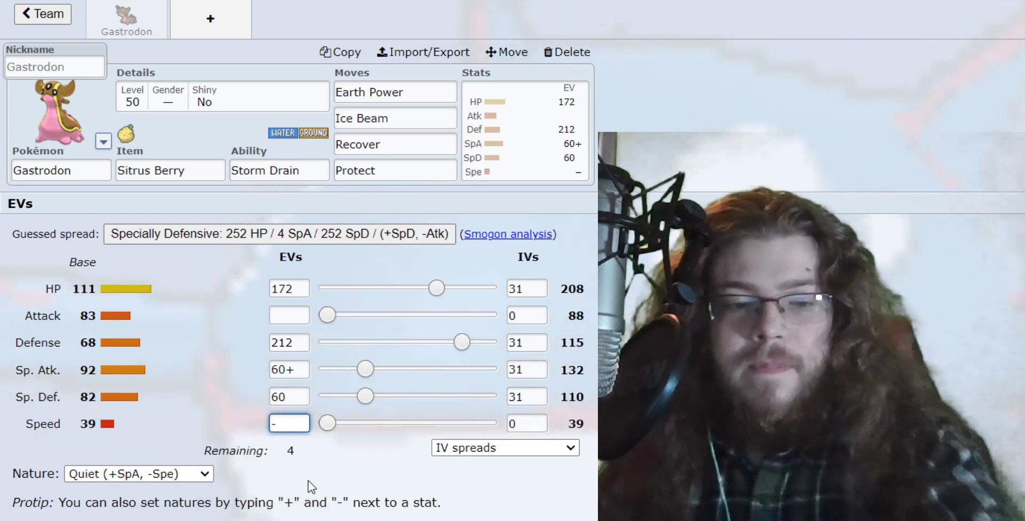
text(4)
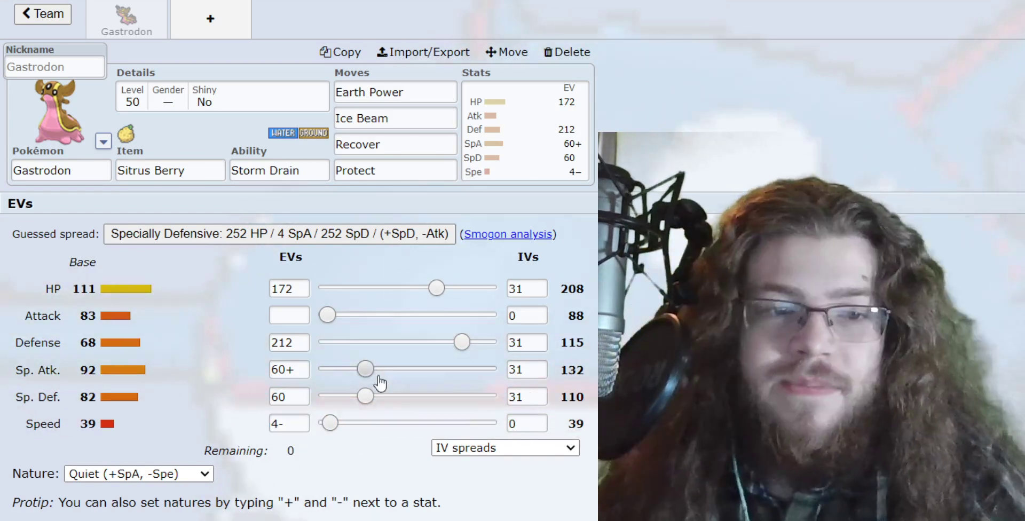
Examine Gastrodon's Sp. Atk. EVs and its Speed IV
drag(298, 369, 285, 365)
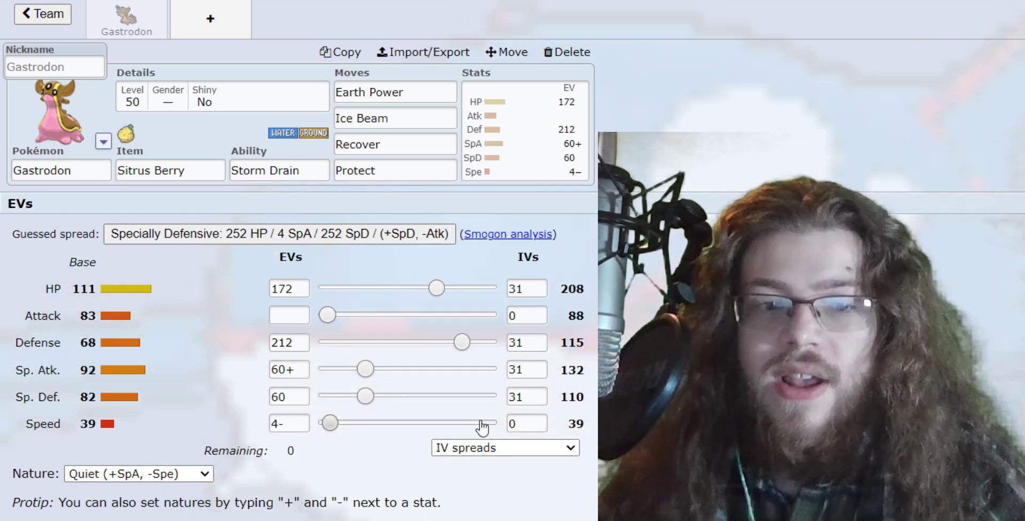
click(534, 423)
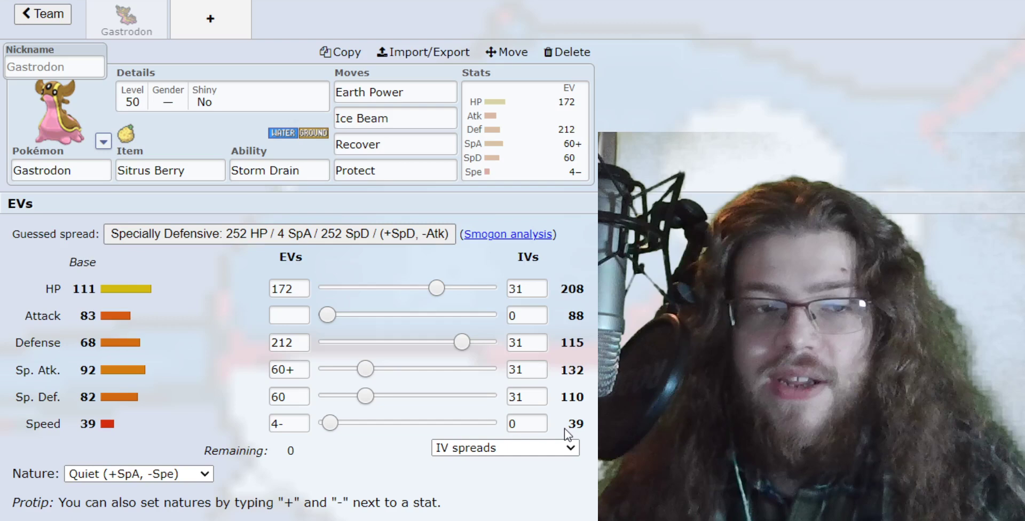